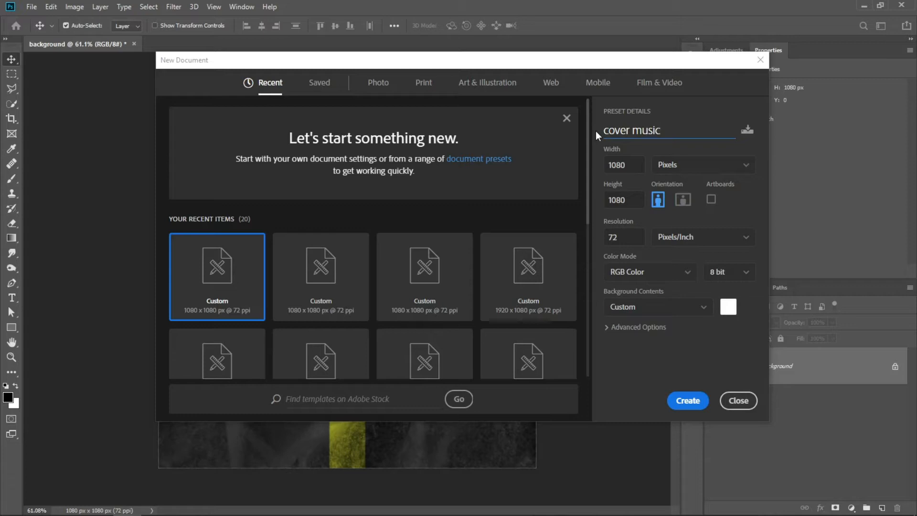
Create the cover music document at 1080 x 1080 pixels with 300 pixels/inch resolution and a black (000000) background.
left_click(605, 238)
key("BackSpace")
type("300")
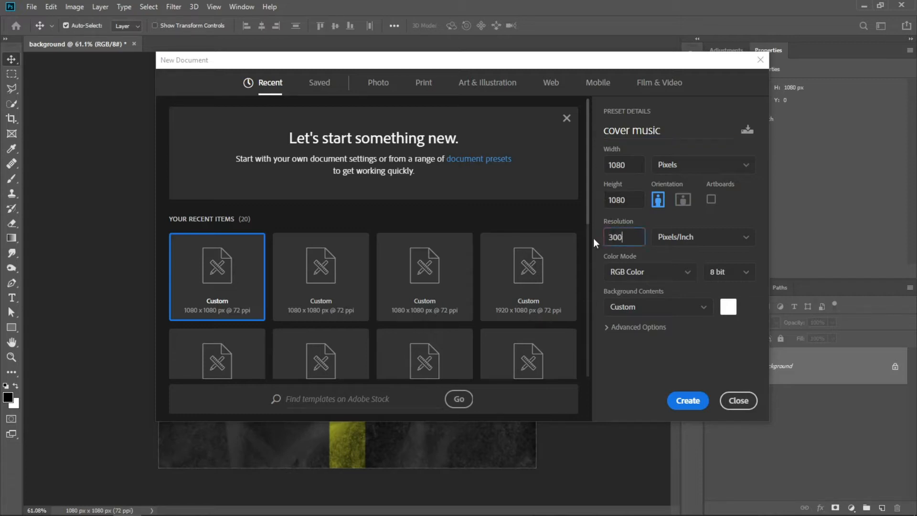
left_click(728, 306)
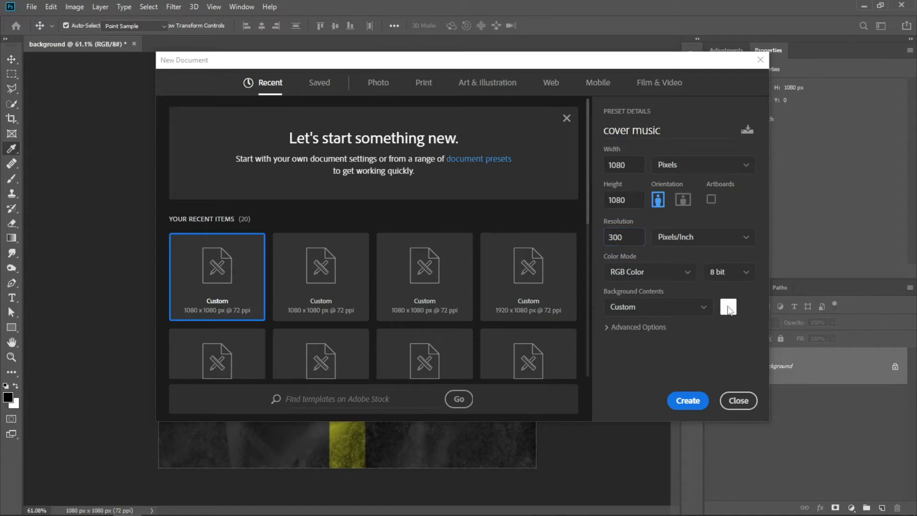
type("000000")
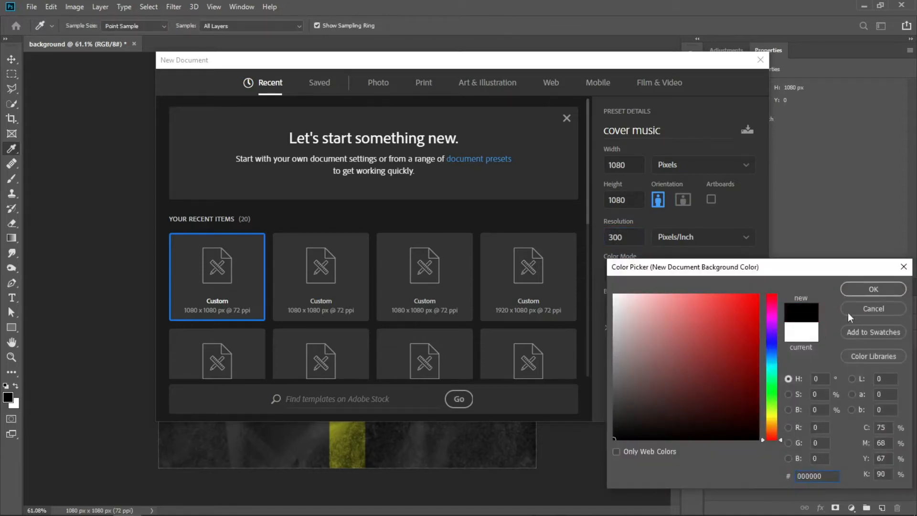
left_click(867, 291)
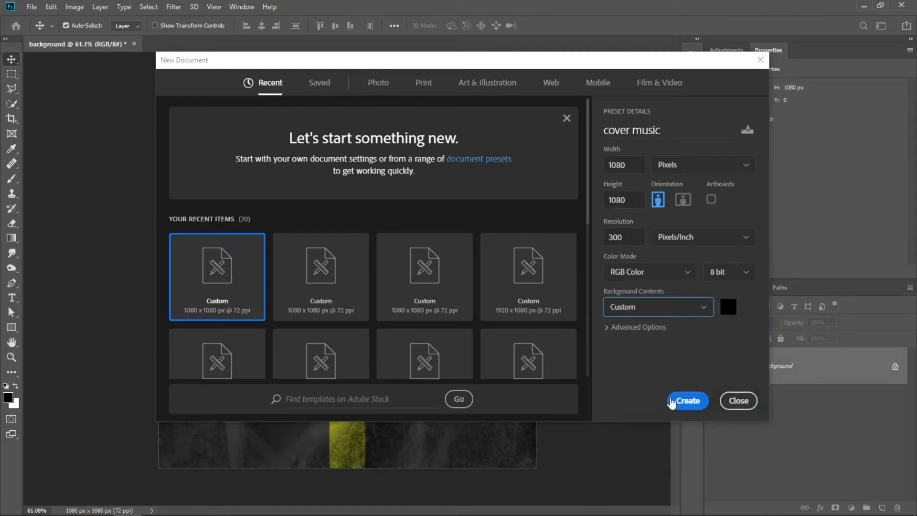
left_click(689, 405)
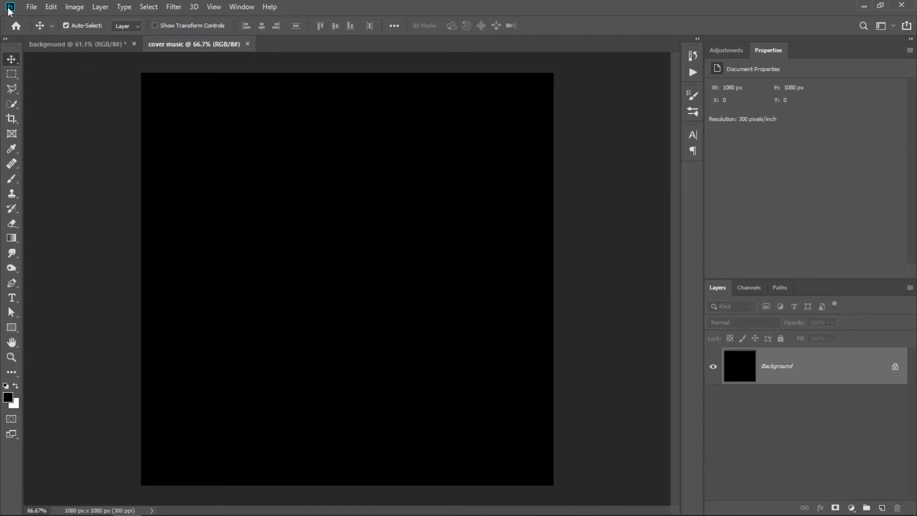
Place the crumpled-white-paperboard image as an embedded object and enlarge it to cover the whole canvas.
left_click(27, 8)
left_click(108, 223)
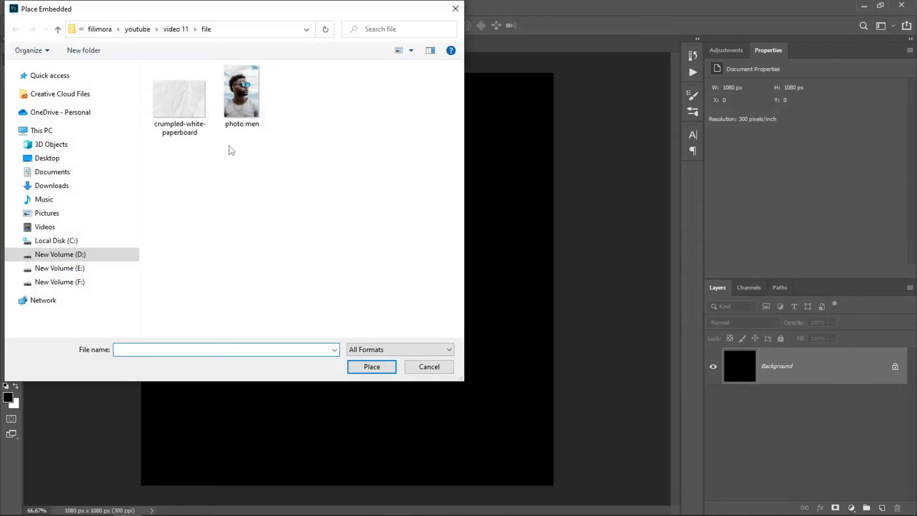
left_click(202, 109)
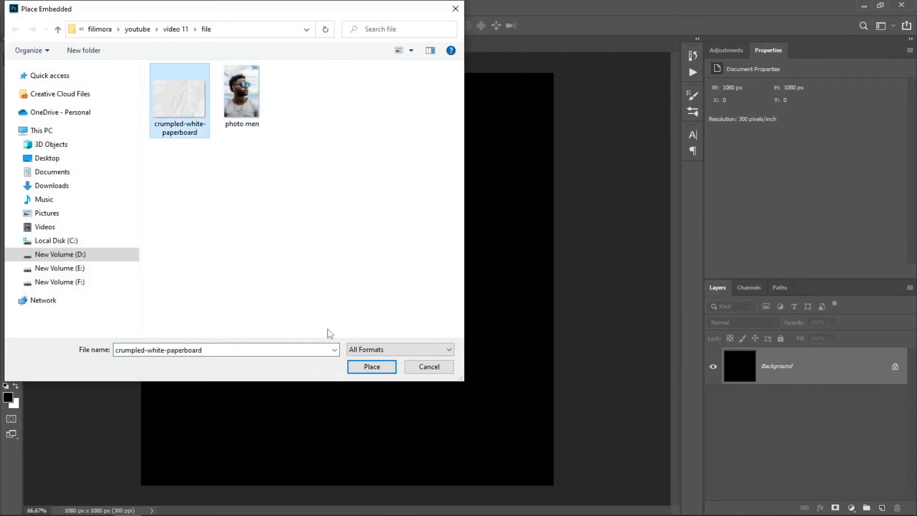
left_click(372, 367)
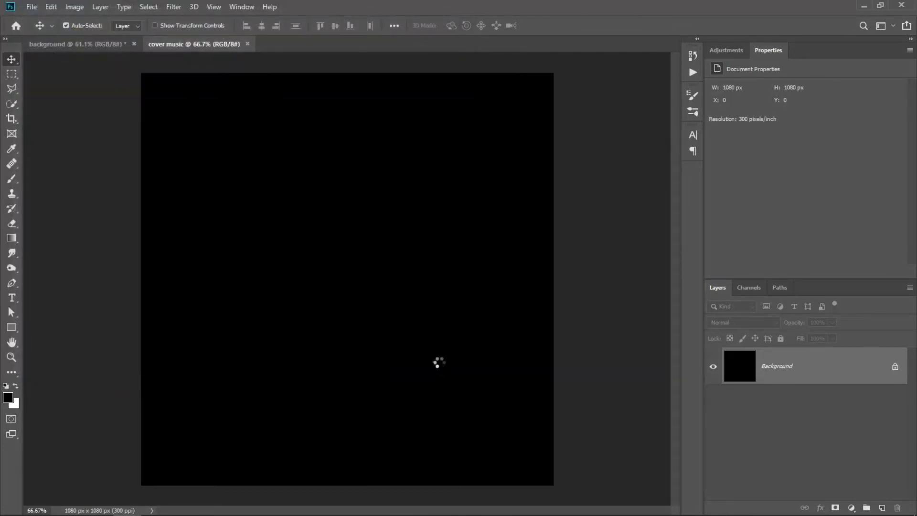
left_click_drag(347, 135, 348, 46)
left_click_drag(348, 424, 348, 501)
left_click(439, 26)
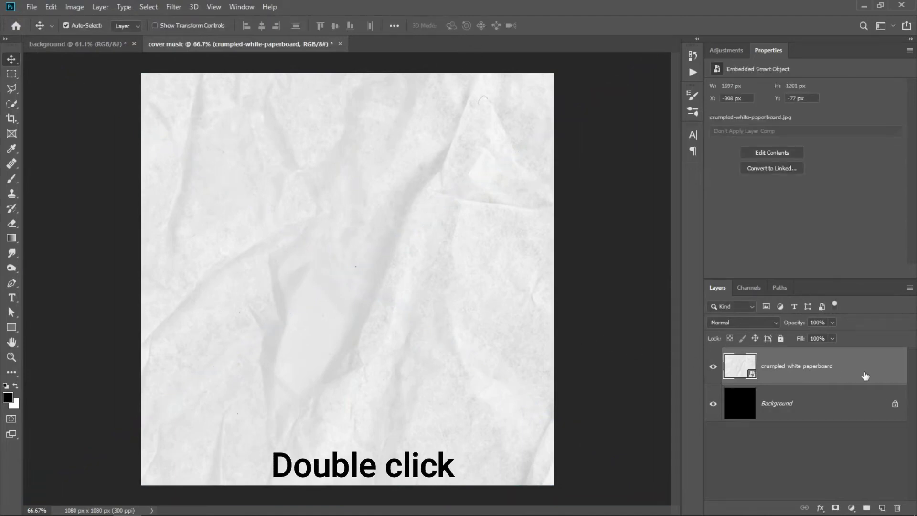
Split the paperboard layer's Blend If white point for This Layer to 115 / 255.
double_click(897, 369)
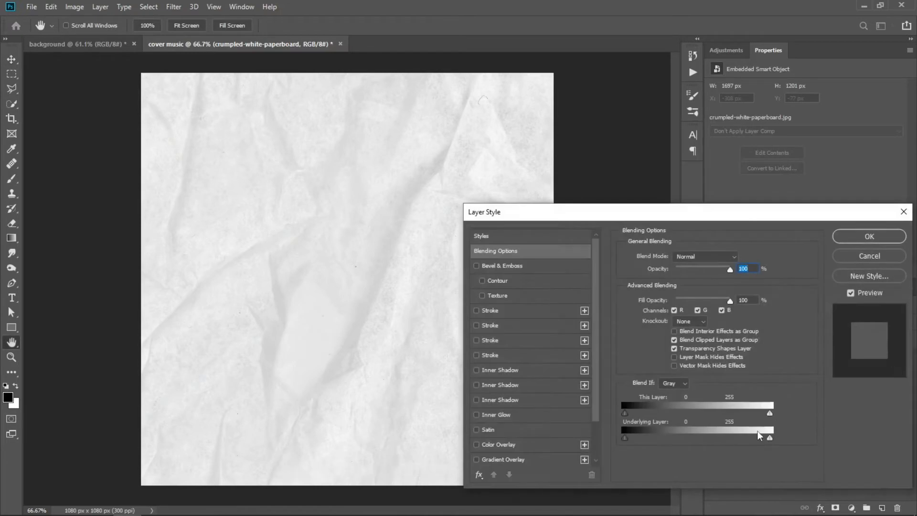
key("alt")
left_click_drag(770, 414, 694, 415)
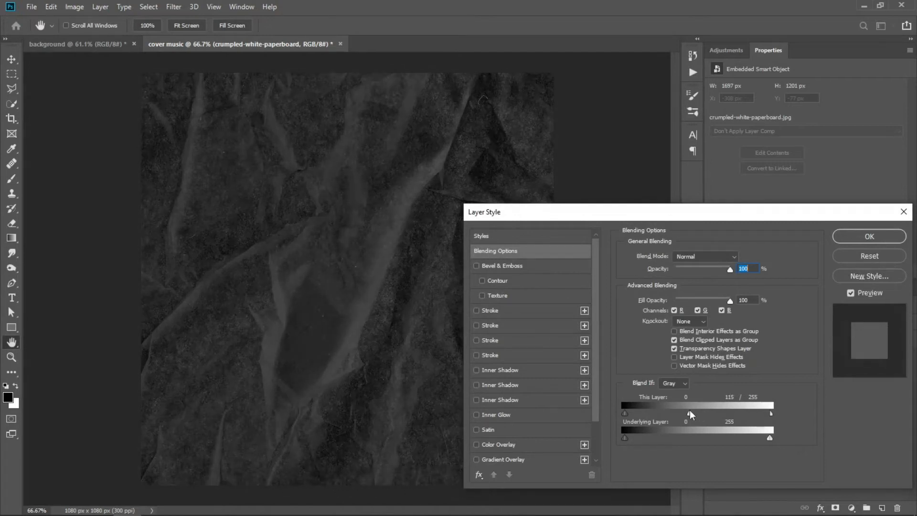
left_click(857, 236)
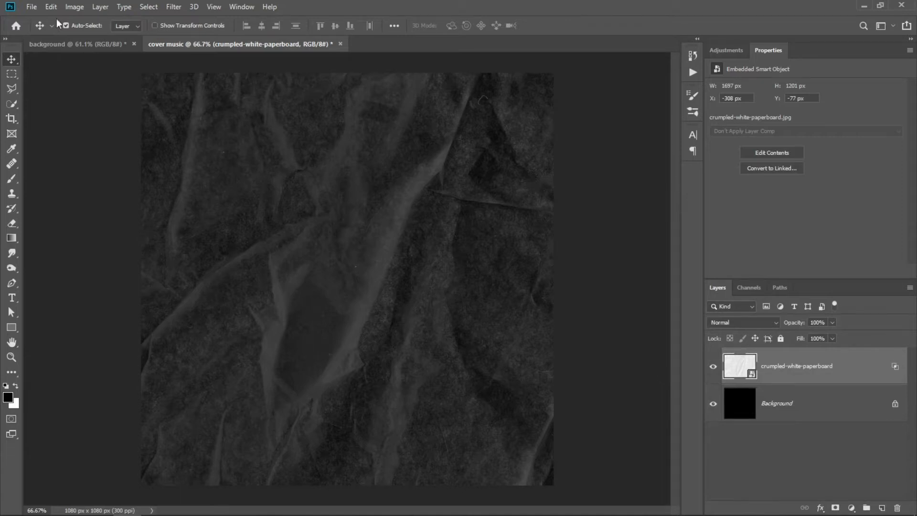
Open the photo men image as a separate document.
left_click(32, 8)
left_click(43, 28)
left_click(247, 117)
left_click(359, 366)
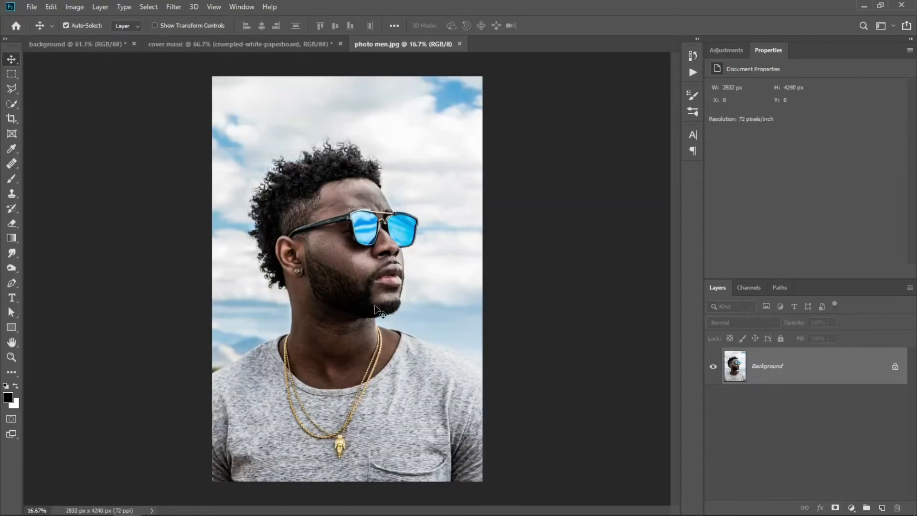
Select the man's face, neck, hair, shirt and sunglasses with the Quick Selection tool.
left_click(11, 104)
left_click_drag(341, 264, 368, 292)
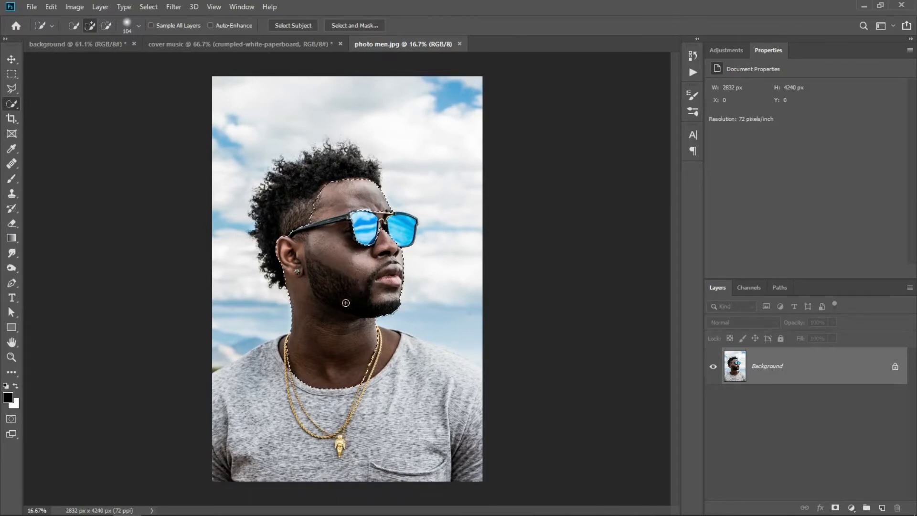
mouse_move(358, 435)
left_mouse_down()
mouse_move(428, 446)
mouse_move(455, 475)
mouse_move(469, 458)
mouse_move(446, 399)
mouse_move(355, 472)
mouse_move(212, 461)
mouse_move(254, 364)
left_mouse_up()
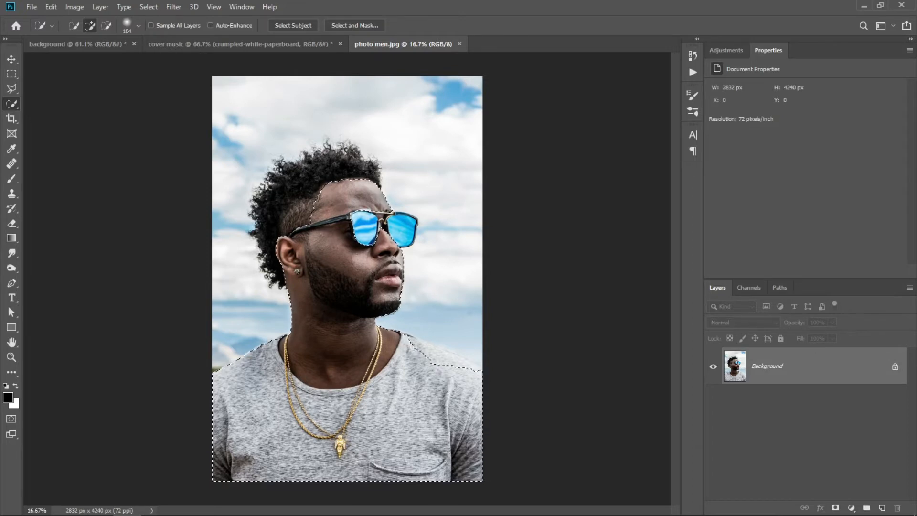
scroll(409, 208, "up", 3)
scroll(410, 208, "up", 3)
left_click_drag(413, 239, 440, 204)
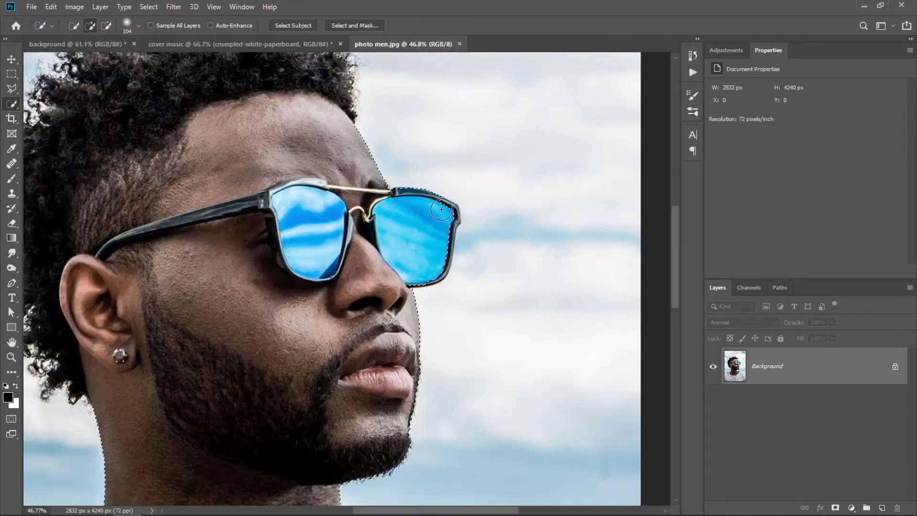
left_click_drag(493, 190, 542, 194)
Correct the selection edge around the outer sunglasses lens and brow with the Polygonal Lasso, adding and subtracting areas.
scroll(530, 187, "up", 5)
key("l")
left_click(258, 205, "shift")
left_click(296, 202)
double_click(337, 207)
left_click(343, 208, "alt")
left_click(416, 235)
left_click(458, 257)
left_click(493, 264)
left_click(503, 264)
double_click(390, 178)
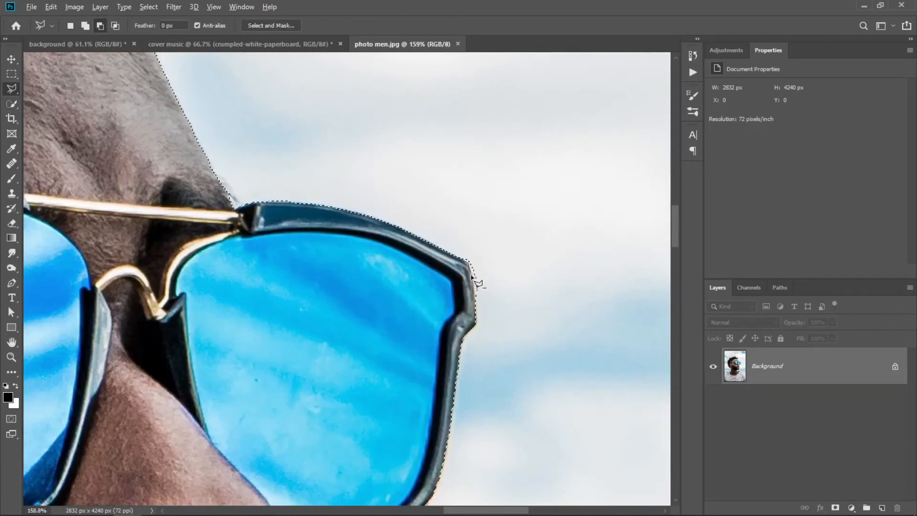
Clean up the selection along the shirt's shoulder edge with the Polygonal Lasso.
left_click_drag(478, 430, 494, 250)
scroll(494, 249, "down", 4)
left_click_drag(526, 478, 397, 225)
left_click(261, 238, "shift")
left_click(297, 240)
left_click(337, 251)
left_click(364, 262)
left_click_drag(537, 353, 263, 188)
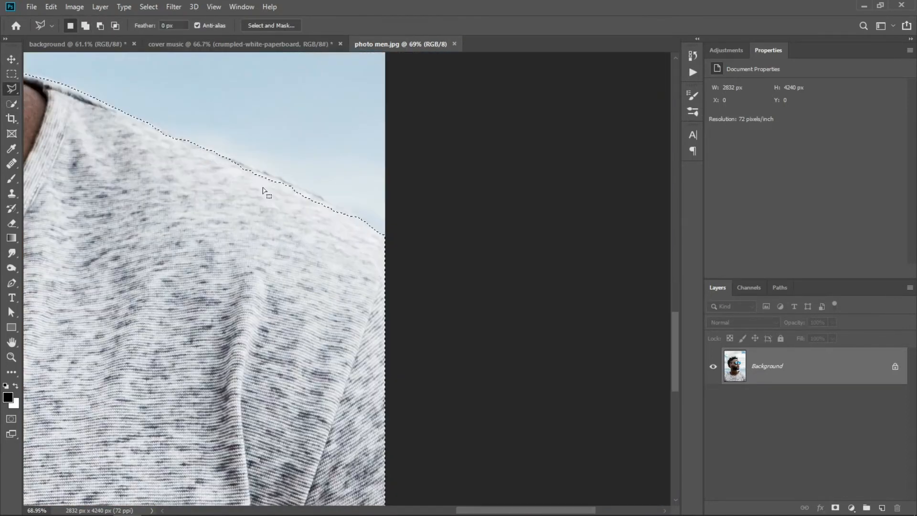
left_click(396, 244)
double_click(196, 205)
left_click_drag(196, 205, 475, 212)
left_click_drag(96, 181, 662, 285)
mouse_move(420, 119)
left_mouse_down()
mouse_move(369, 364)
mouse_move(269, 250)
left_mouse_up()
Refine the selection's hair edges with the Refine Edge brush in Select and Mask and accept the result.
left_click(271, 25)
left_click(11, 74)
scroll(342, 179, "down", 3)
mouse_move(342, 179)
left_mouse_down()
mouse_move(354, 287)
mouse_move(330, 280)
left_mouse_up()
mouse_move(220, 199)
left_mouse_down()
mouse_move(228, 162)
mouse_move(279, 103)
left_mouse_up()
mouse_move(218, 257)
left_mouse_down()
mouse_move(249, 333)
mouse_move(278, 361)
left_mouse_up()
left_click_drag(232, 225, 236, 323)
left_click_drag(339, 138, 290, 284)
left_click_drag(451, 238, 464, 266)
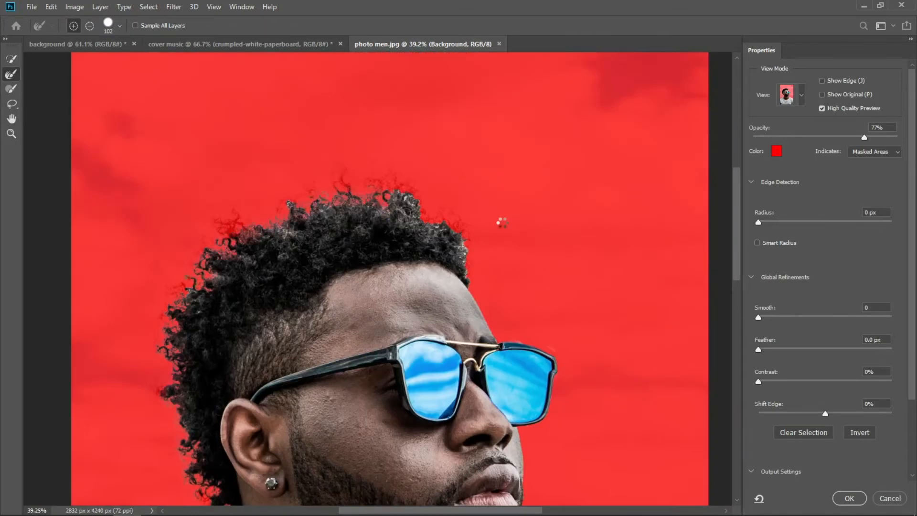
key("Return")
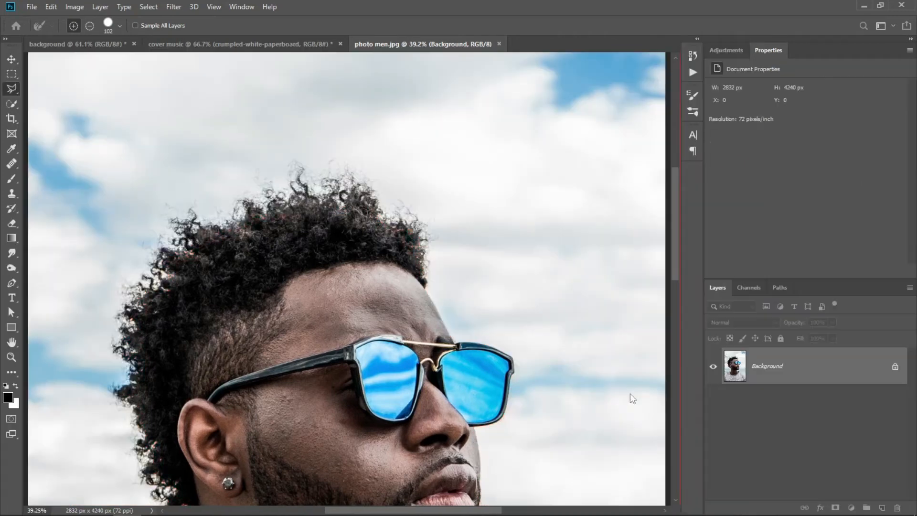
Add a layer mask from the man's selection and apply it permanently to the layer.
key("ctrl+0")
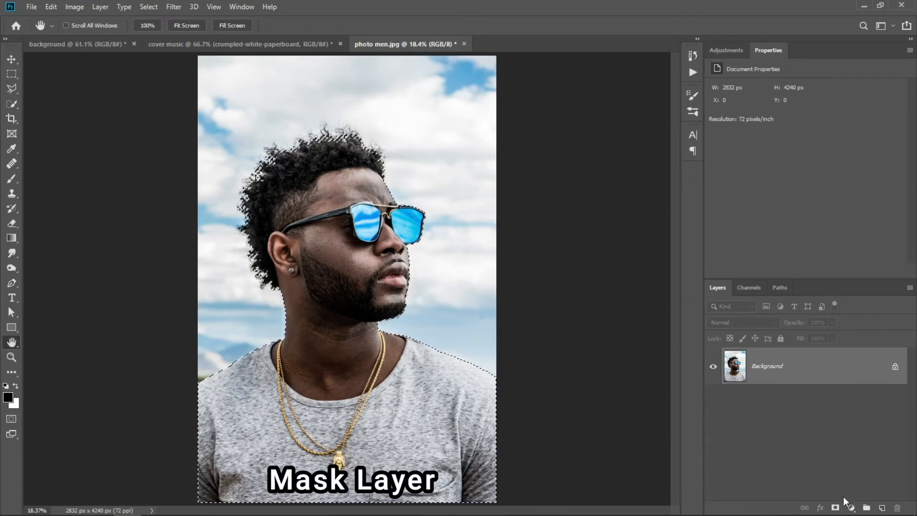
left_click(835, 507)
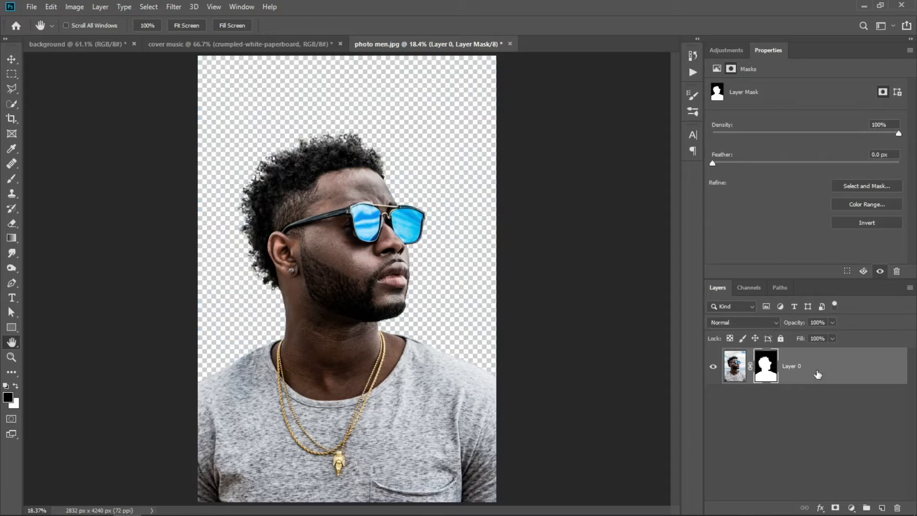
right_click(769, 374)
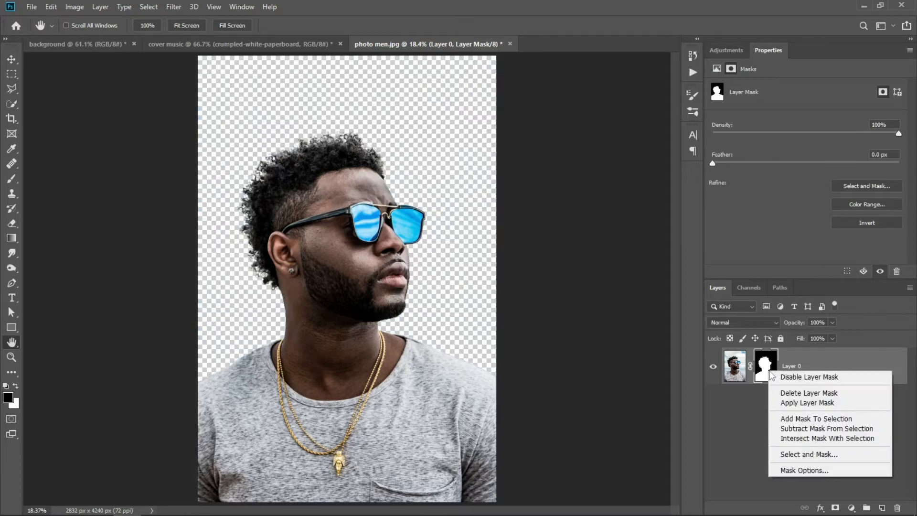
left_click(807, 402)
Convert the cut-out man to a smart object and move it into the cover music document.
right_click(791, 372)
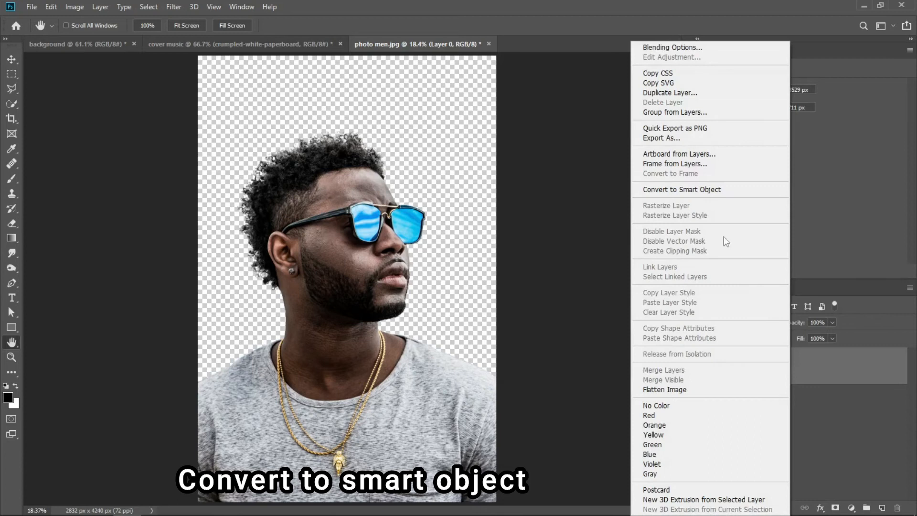
left_click(683, 190)
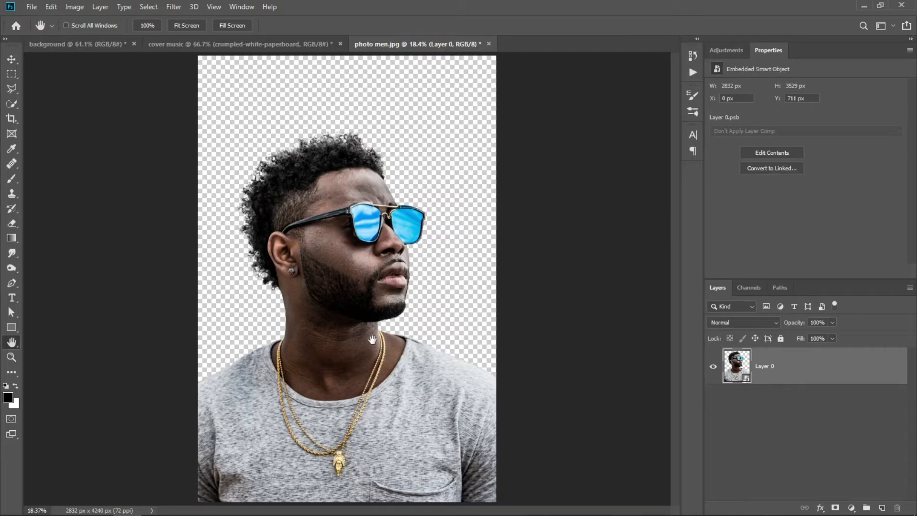
key("v")
left_click_drag(372, 339, 193, 101)
left_click_drag(347, 347, 361, 348)
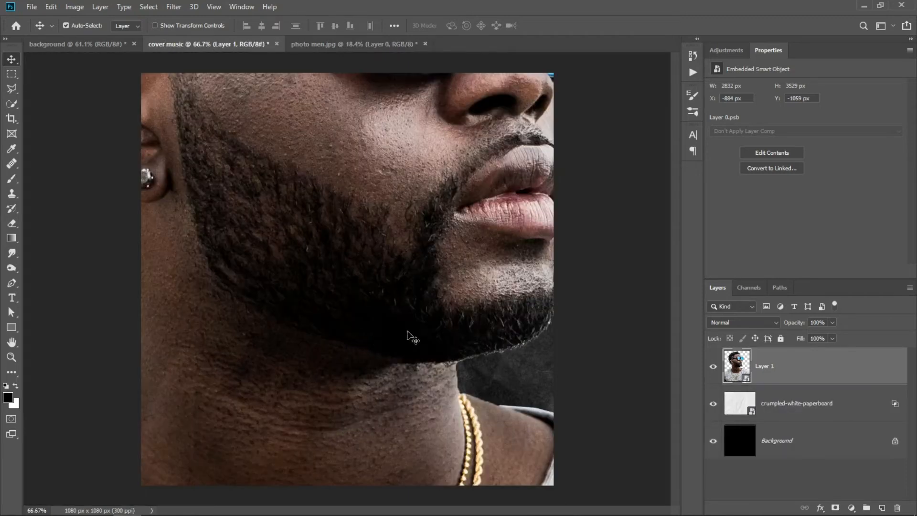
Scale the man's layer proportionally to the 1080 px canvas width and shift it down to Y 87 px.
key("ctrl+minus")
key("ctrl+minus")
key("ctrl+minus")
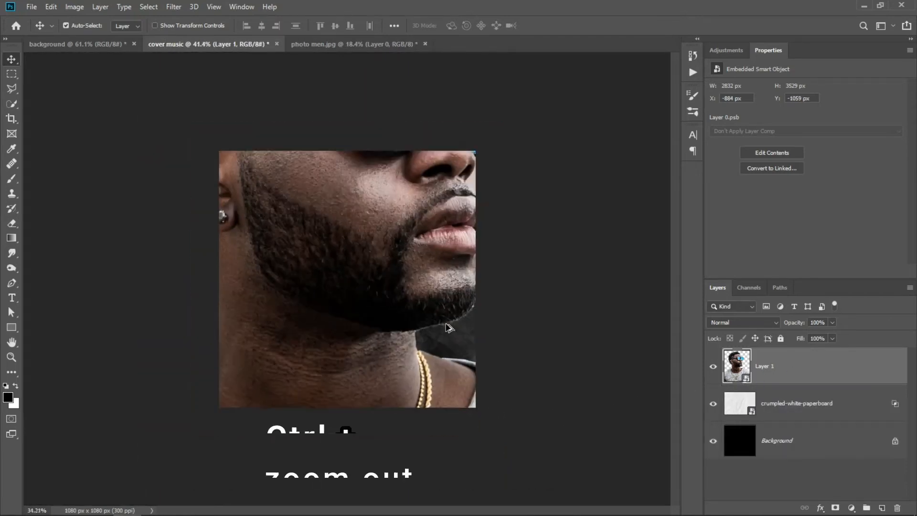
left_click_drag(433, 334, 434, 340)
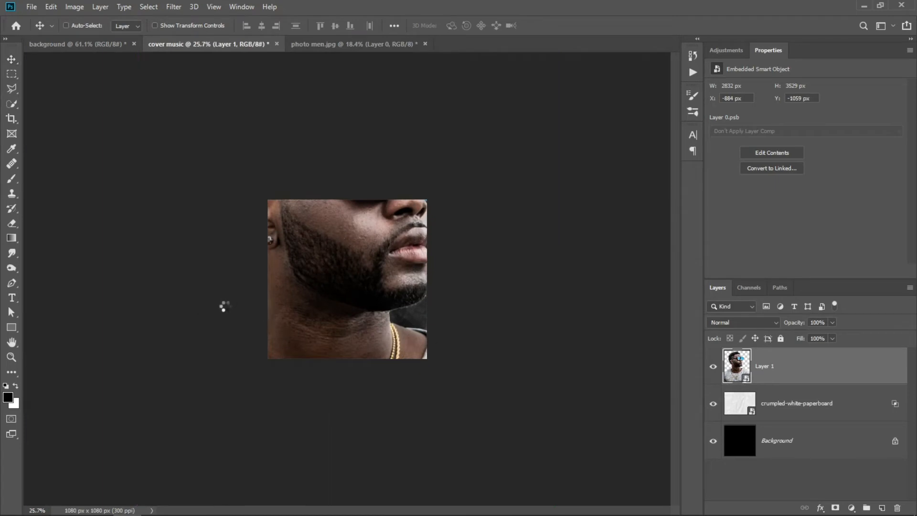
key("ctrl+t")
left_click_drag(137, 301, 268, 301)
left_click_drag(561, 301, 425, 307)
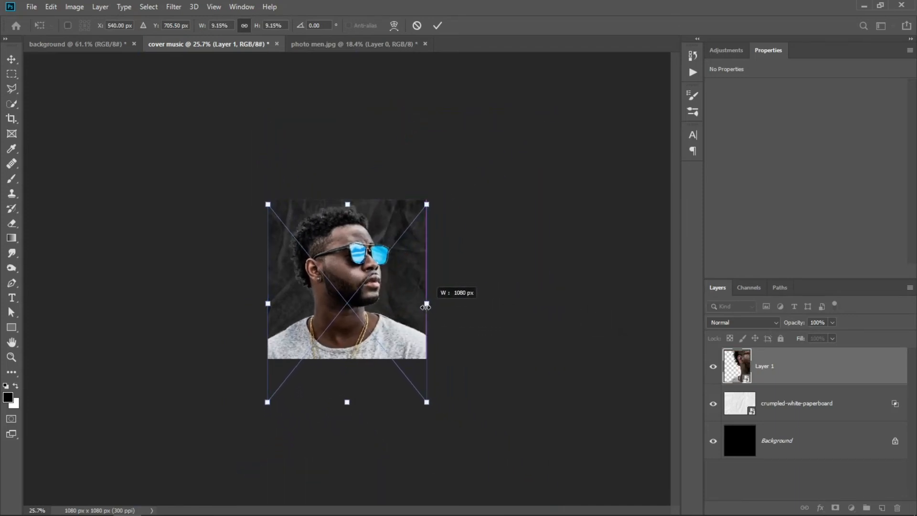
left_click_drag(359, 300, 359, 308)
left_click(437, 25)
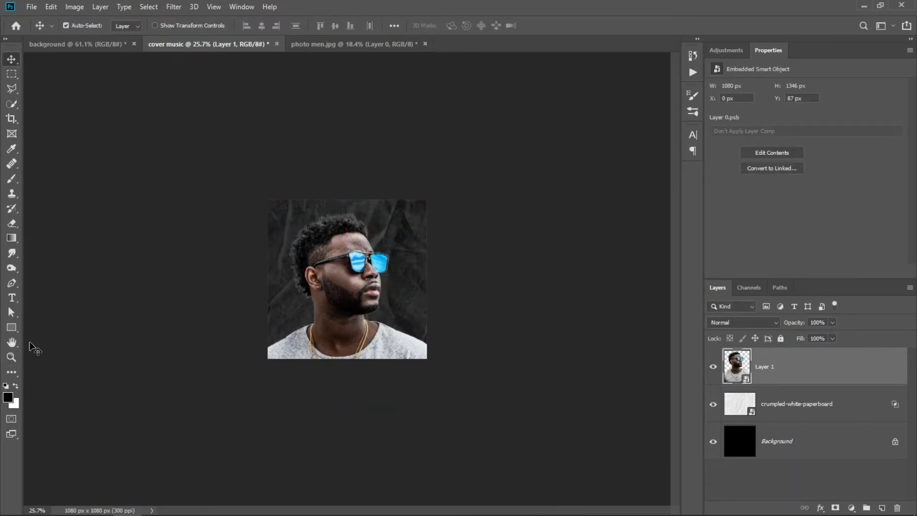
Rasterize the man's layer and desaturate it to black and white.
left_click(12, 357)
left_click_drag(403, 262, 462, 289)
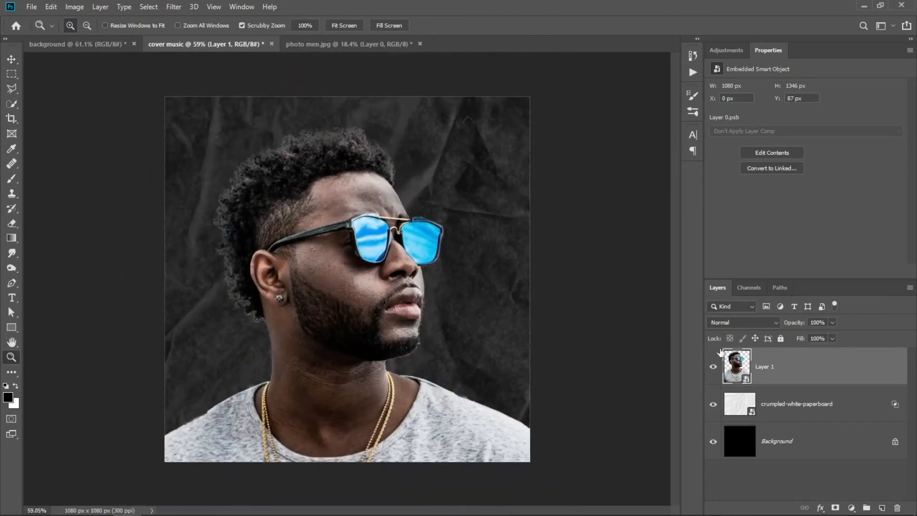
right_click(772, 359)
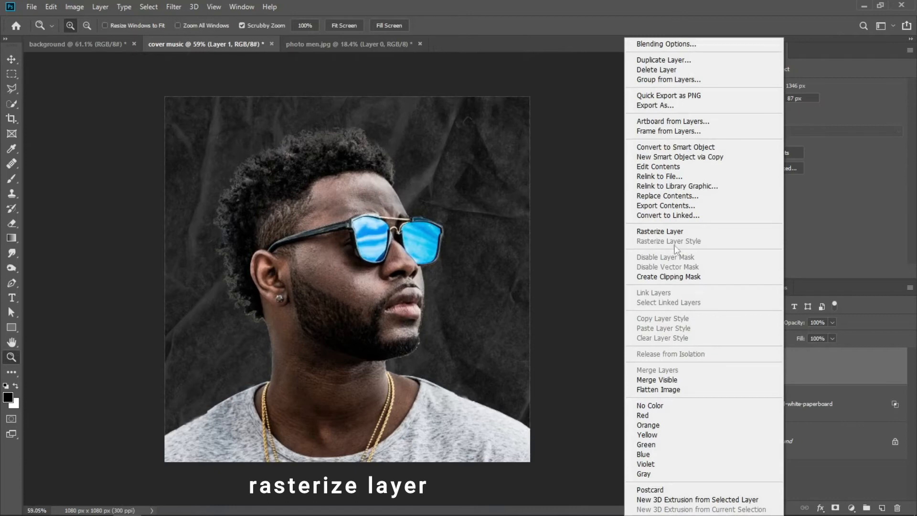
left_click(668, 232)
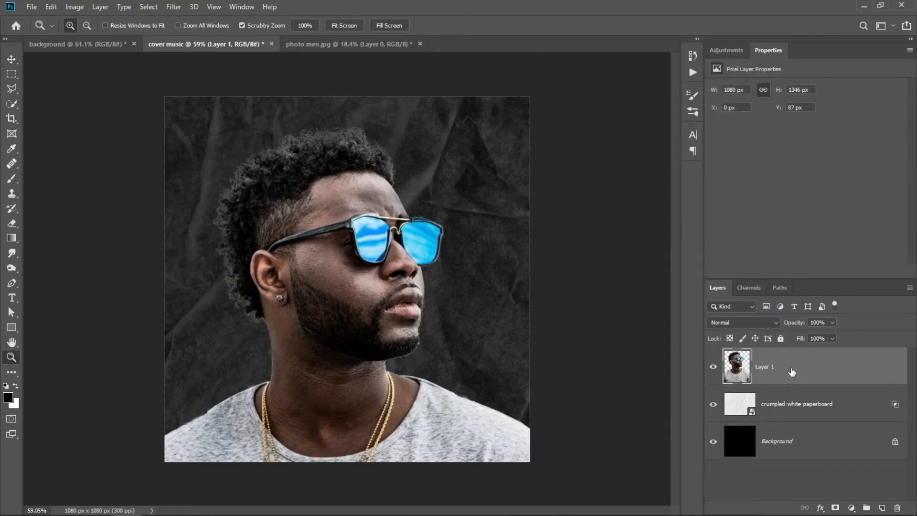
key("ctrl+shift+u")
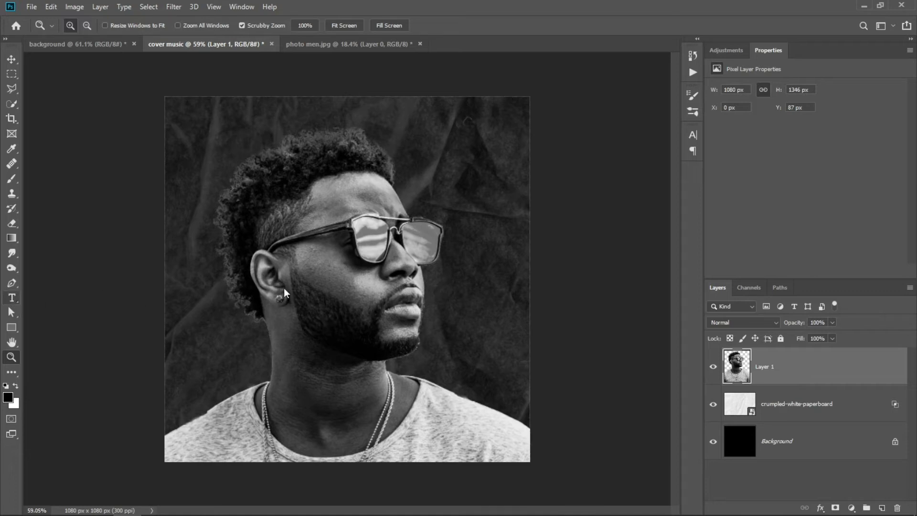
Set the Type tool to Poppins Bold at 40 pt with a yellow text colour.
key("t")
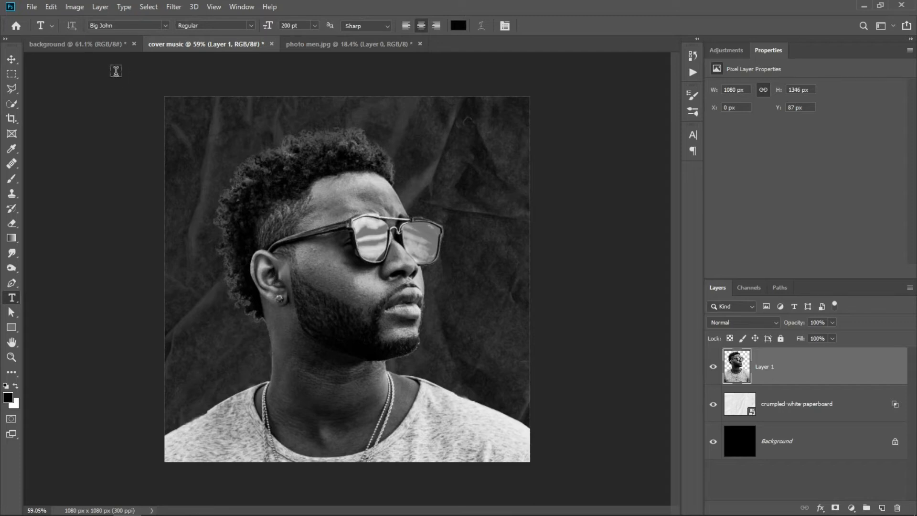
left_click(92, 25)
type("poppi")
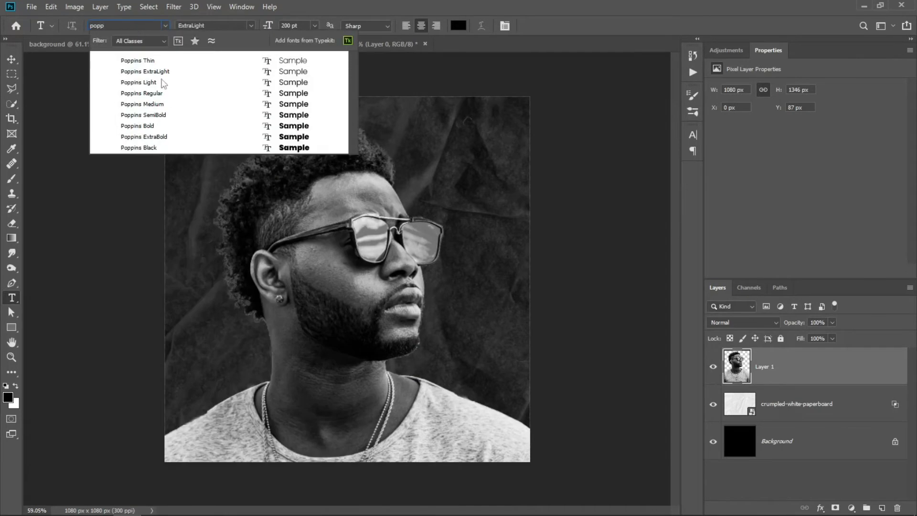
left_click(158, 126)
left_click(300, 24)
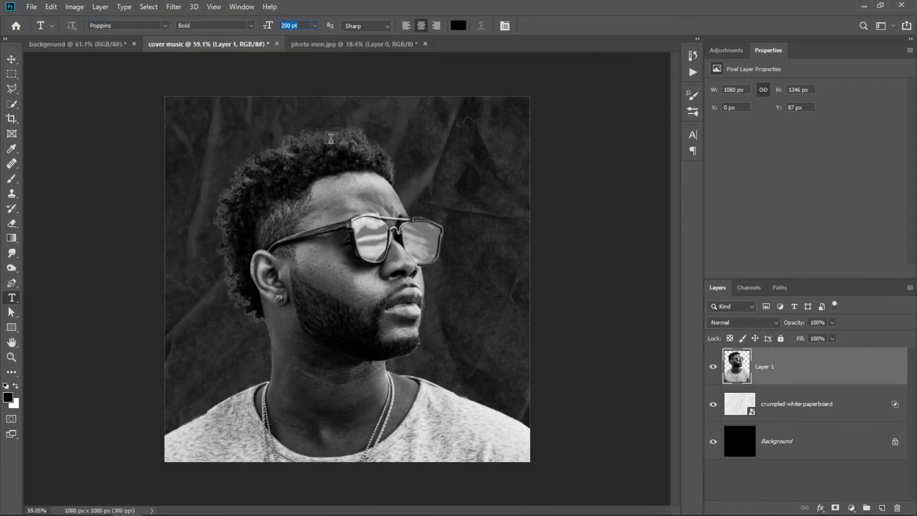
key("Return")
left_click(458, 25)
left_click(758, 295)
left_click(874, 289)
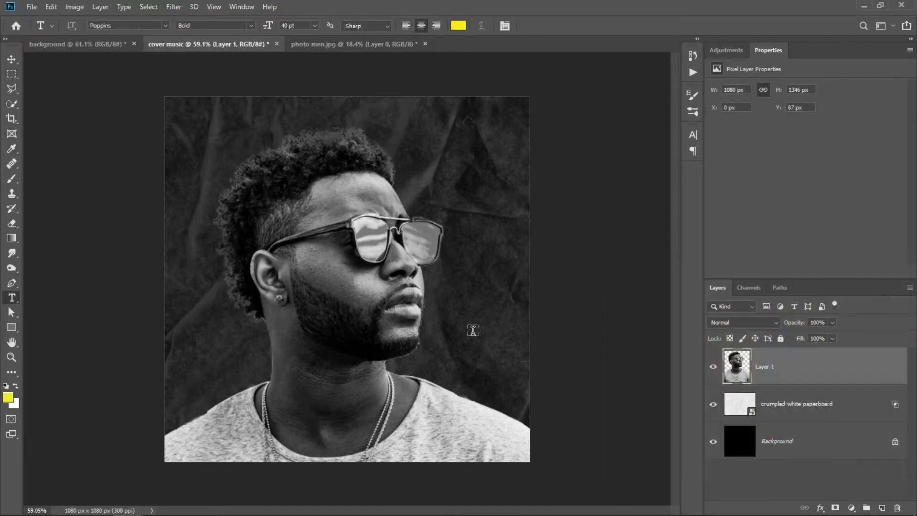
Add the text YULLY and move it down over the man's chin to X 184 px, Y 656 px.
left_click(340, 278)
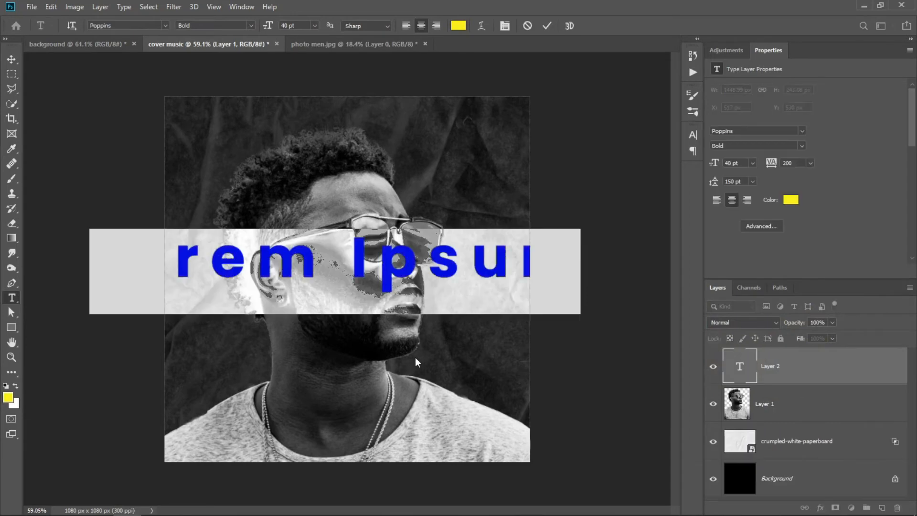
type("YULLY")
left_click(547, 26)
key("v")
left_click_drag(378, 262, 377, 350)
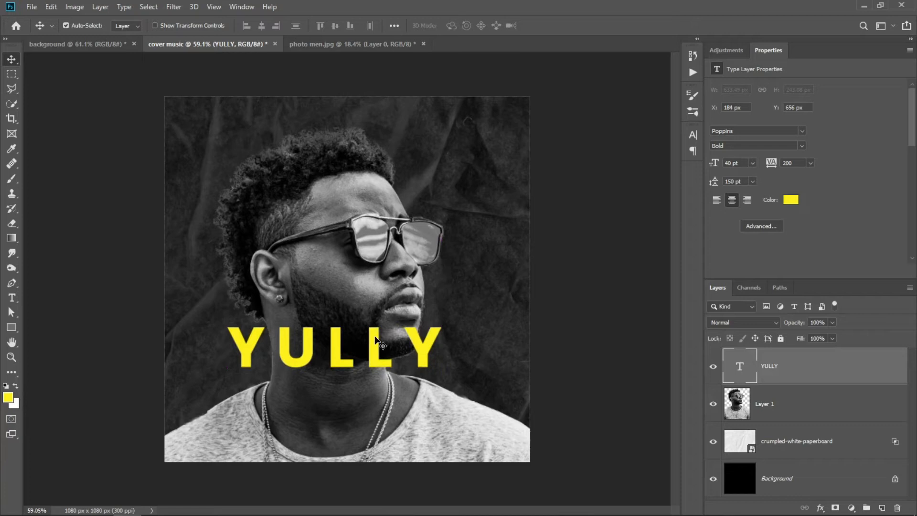
Convert the YULLY text to a shape and stretch the letters' top anchor points upward to about 713 px total height.
right_click(800, 376)
left_click(701, 209)
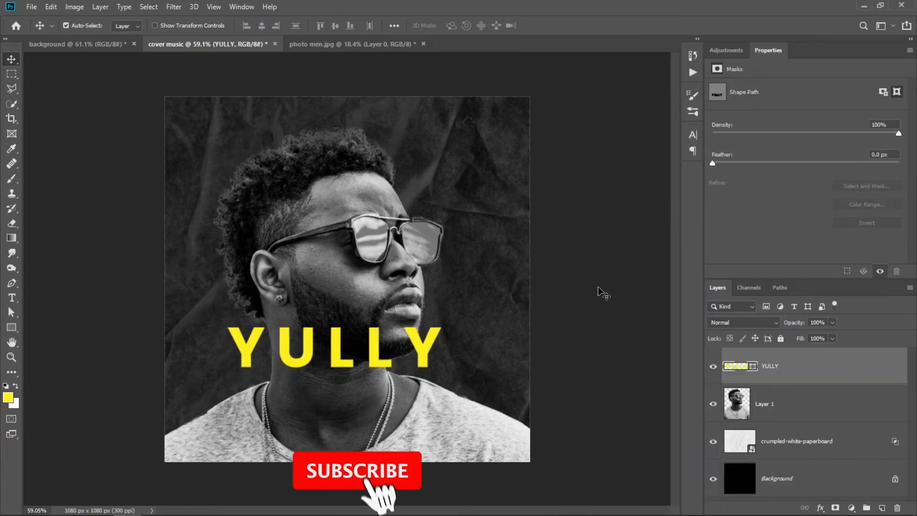
left_click(11, 312)
left_click_drag(204, 297, 478, 341)
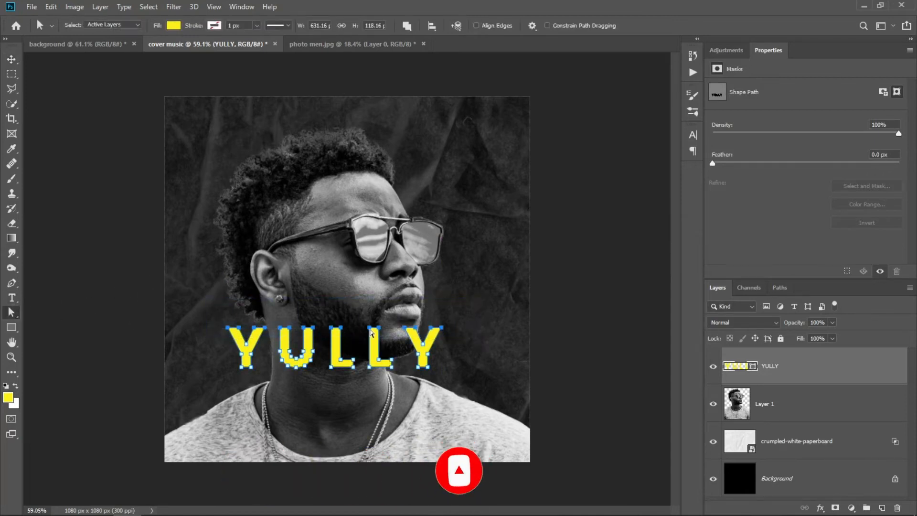
left_click_drag(370, 328, 372, 131)
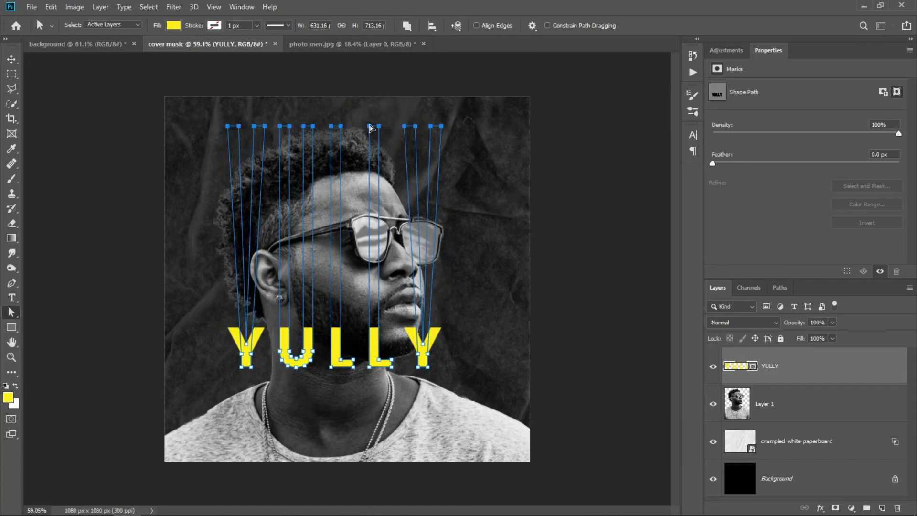
left_click_drag(371, 127, 371, 127)
key("Return")
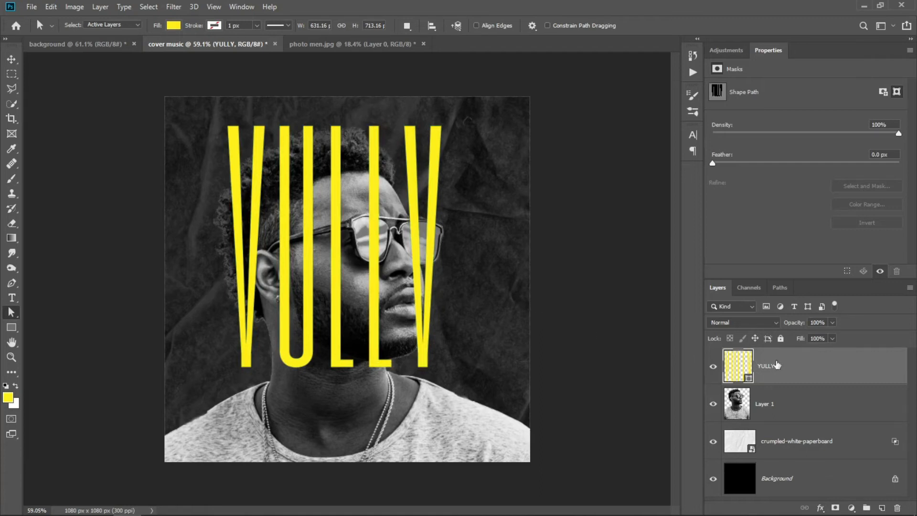
Rasterize the YULLY shape layer, duplicate it, and place the original beneath the man's layer.
right_click(789, 365)
left_click(688, 206)
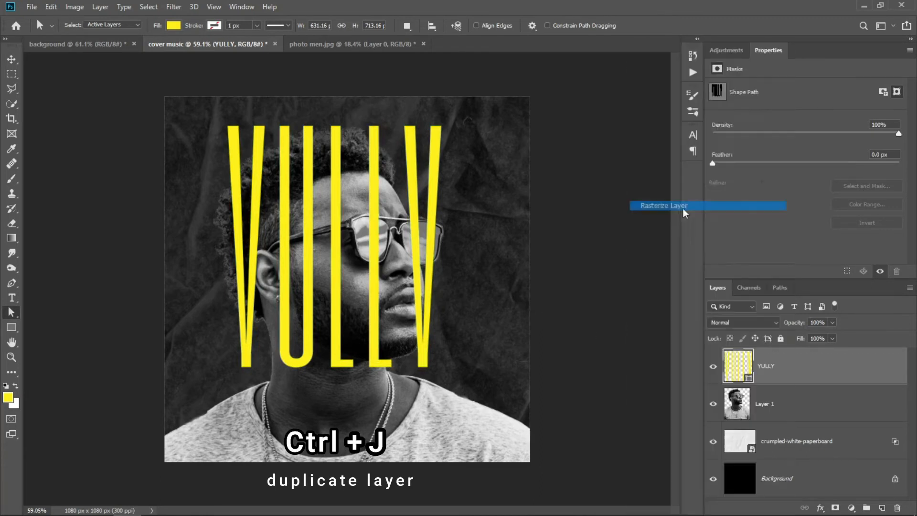
key("ctrl+j")
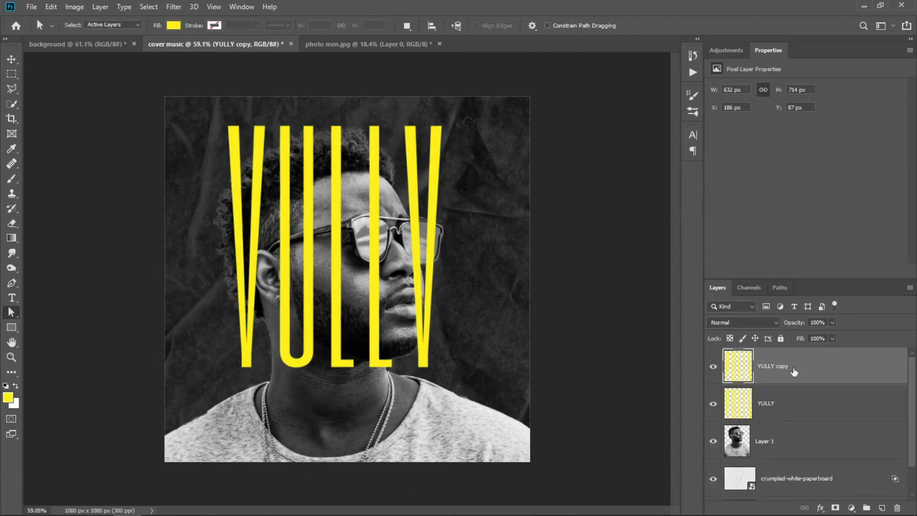
left_click_drag(793, 392, 795, 459)
Set the YULLY copy layer's fill to 0% and give it a 2 px yellow inside stroke.
left_click(802, 371)
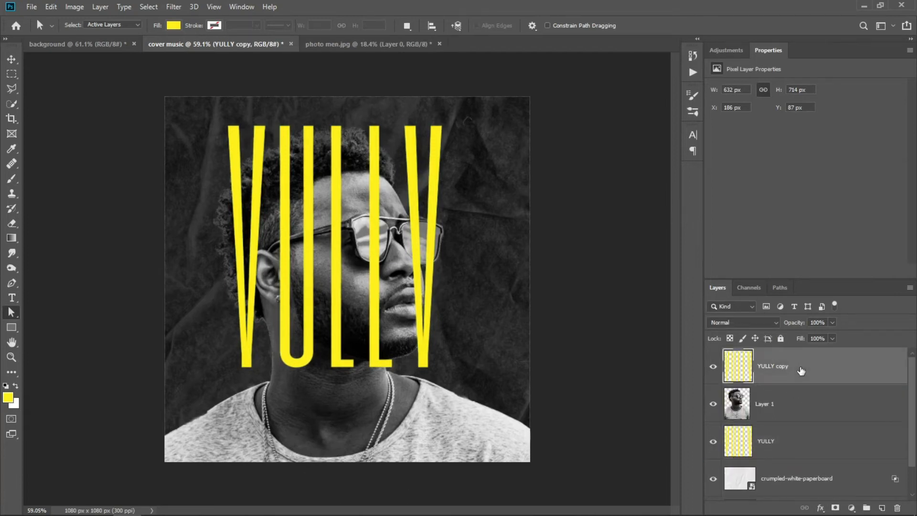
left_click(832, 339)
left_click_drag(831, 352, 739, 353)
left_click(864, 331)
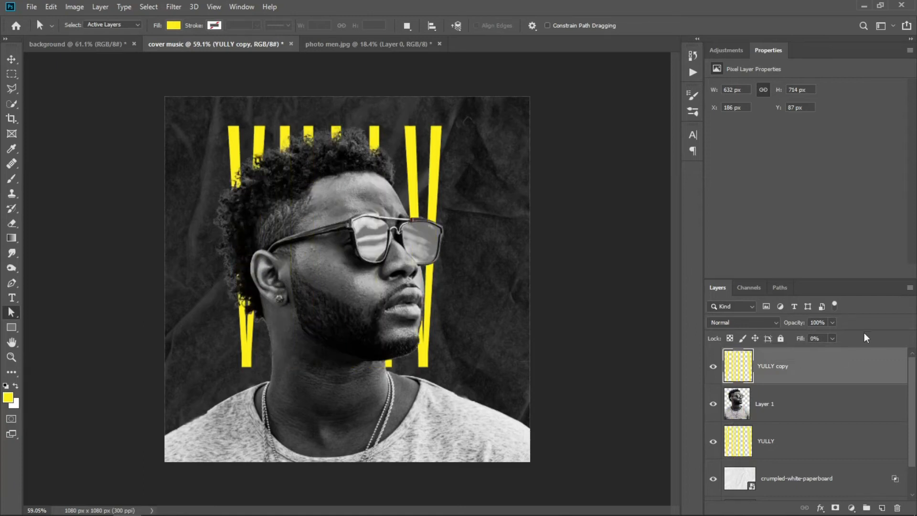
left_click(820, 509)
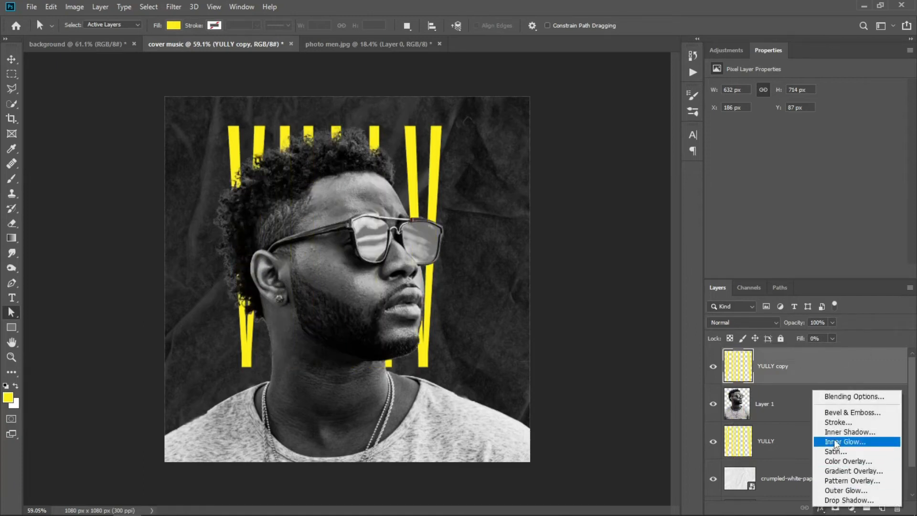
left_click(834, 424)
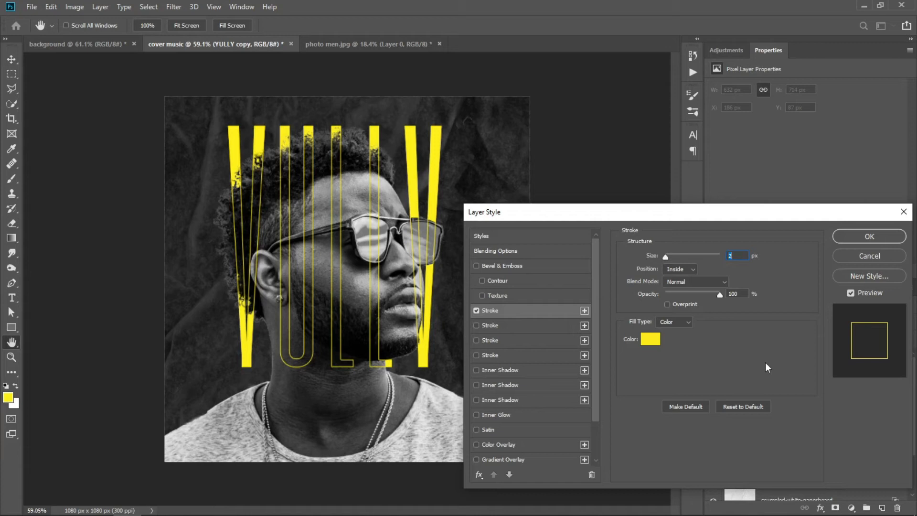
left_click(848, 235)
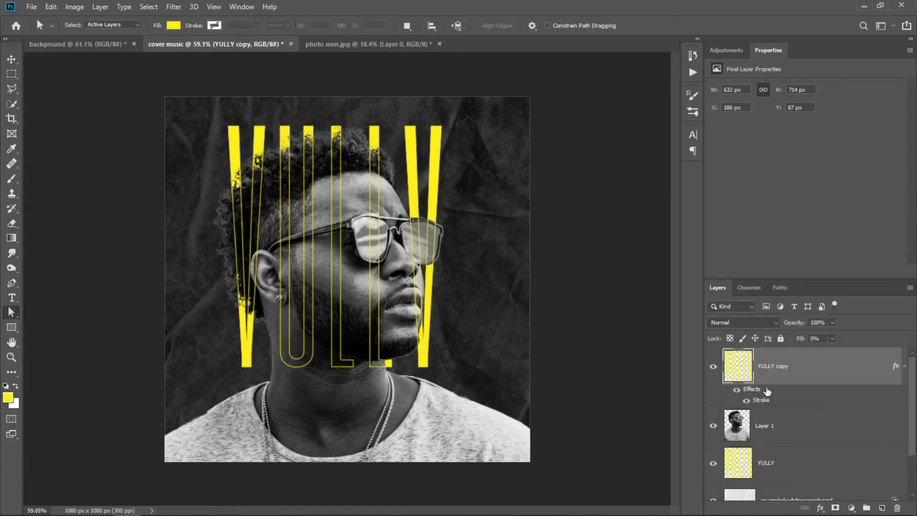
Rasterize the layer style of the YULLY copy and add a layer mask to it.
right_click(797, 367)
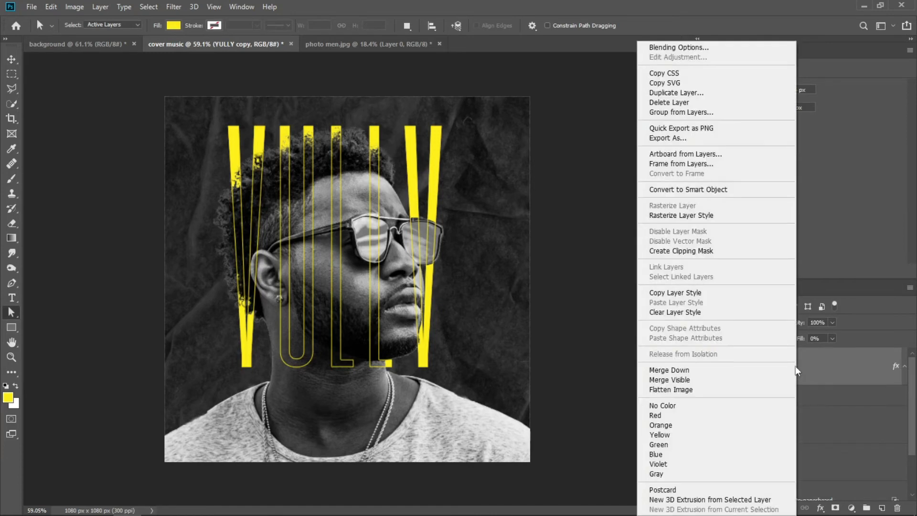
left_click(700, 215)
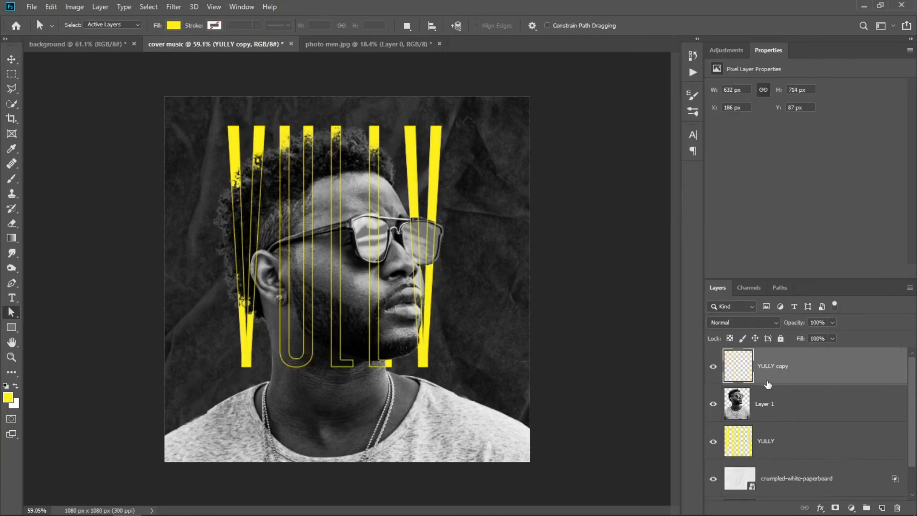
left_click(835, 508)
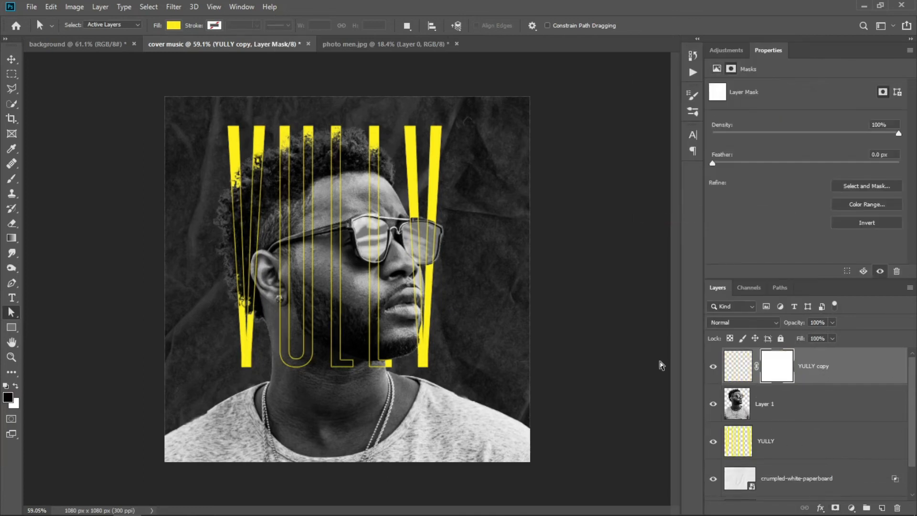
Set the brush to 70% opacity and 50% flow and mask out the yellow outlines over the sunglasses' lenses.
left_click(11, 180)
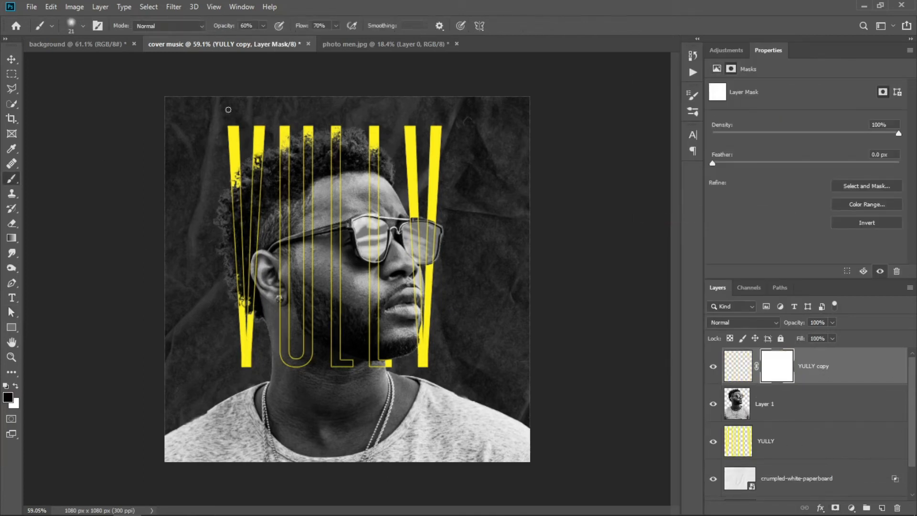
left_click(263, 26)
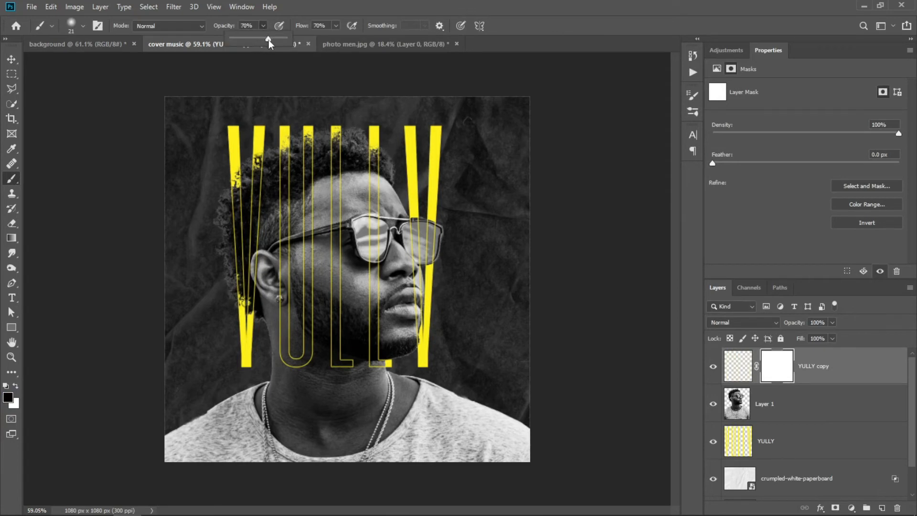
left_click(336, 26)
left_click_drag(336, 42, 332, 40)
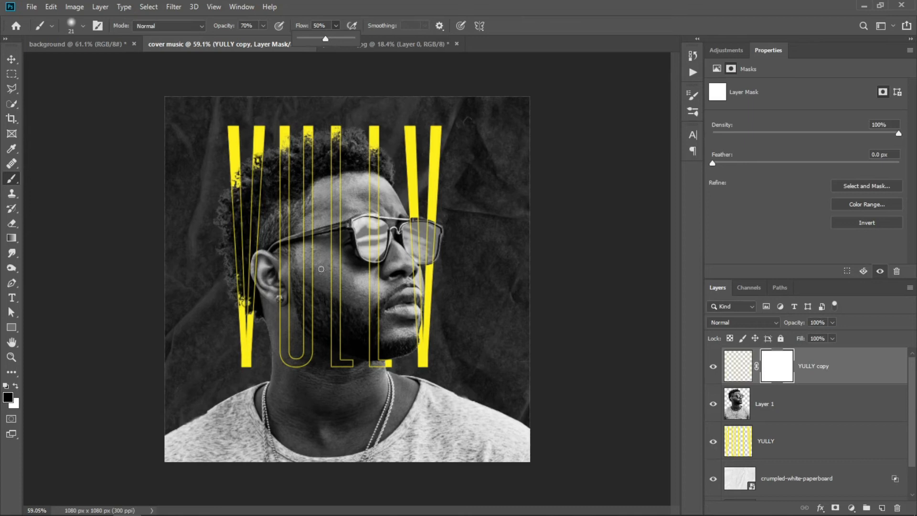
scroll(363, 241, "up", 8)
mouse_move(367, 226)
left_mouse_down()
mouse_move(382, 240)
mouse_move(337, 261)
mouse_move(386, 242)
mouse_move(369, 240)
mouse_move(371, 268)
mouse_move(359, 276)
mouse_move(377, 309)
mouse_move(379, 227)
mouse_move(366, 197)
mouse_move(330, 184)
mouse_move(357, 282)
mouse_move(389, 314)
mouse_move(390, 337)
left_mouse_up()
left_click(367, 227)
left_click_drag(499, 201, 406, 268)
mouse_move(406, 268)
left_mouse_down()
mouse_move(423, 344)
mouse_move(480, 278)
mouse_move(432, 265)
mouse_move(477, 281)
mouse_move(466, 368)
mouse_move(416, 357)
mouse_move(435, 389)
left_mouse_up()
Touch up the mask around the lenses in white, and hide the outlines crossing the sunglasses' frame and temple in black.
key("x")
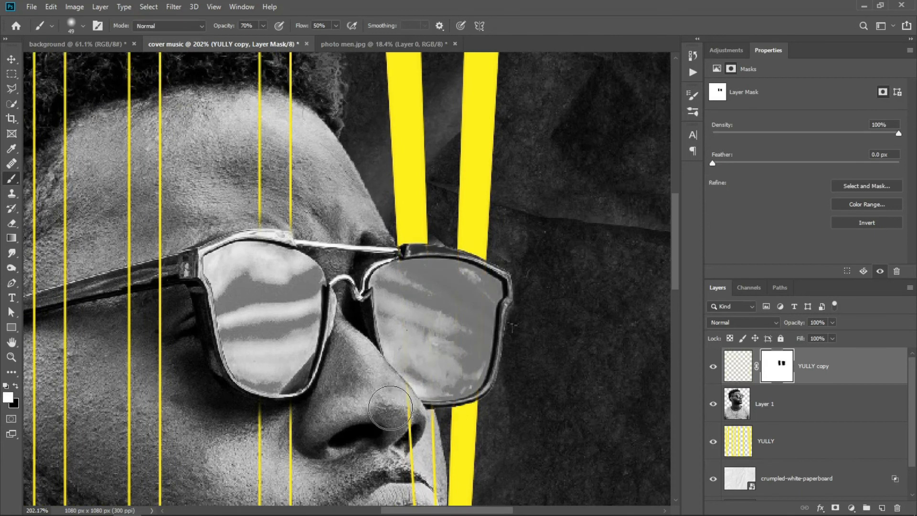
left_click_drag(250, 324, 492, 270)
right_click(405, 222, "alt")
key("x")
mouse_move(401, 216)
left_mouse_down()
mouse_move(382, 234)
mouse_move(342, 238)
mouse_move(447, 223)
left_mouse_up()
mouse_move(382, 237)
left_mouse_down()
mouse_move(408, 220)
mouse_move(286, 261)
mouse_move(426, 250)
mouse_move(358, 261)
left_mouse_up()
double_click(12, 342)
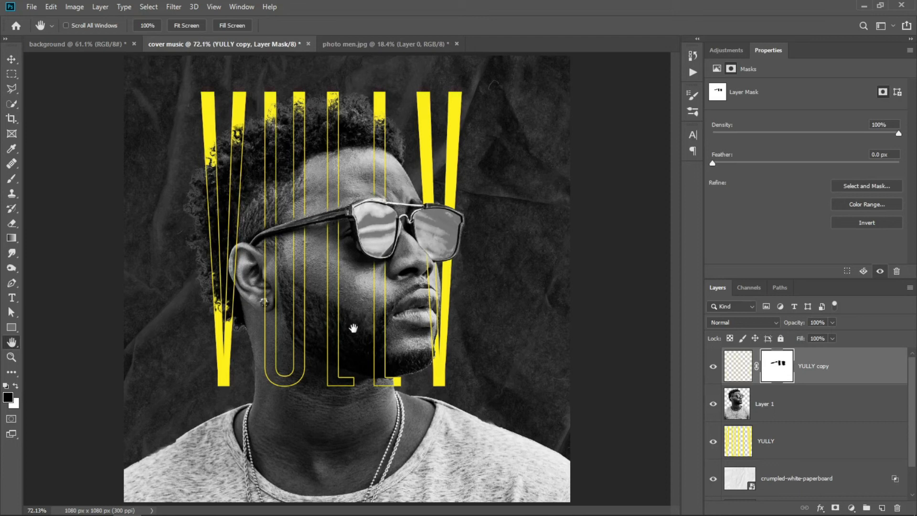
Draw a 245 x 168 px rectangle across the canvas's left edge and fill it with the yellow sampled from the lettering.
left_click(12, 327)
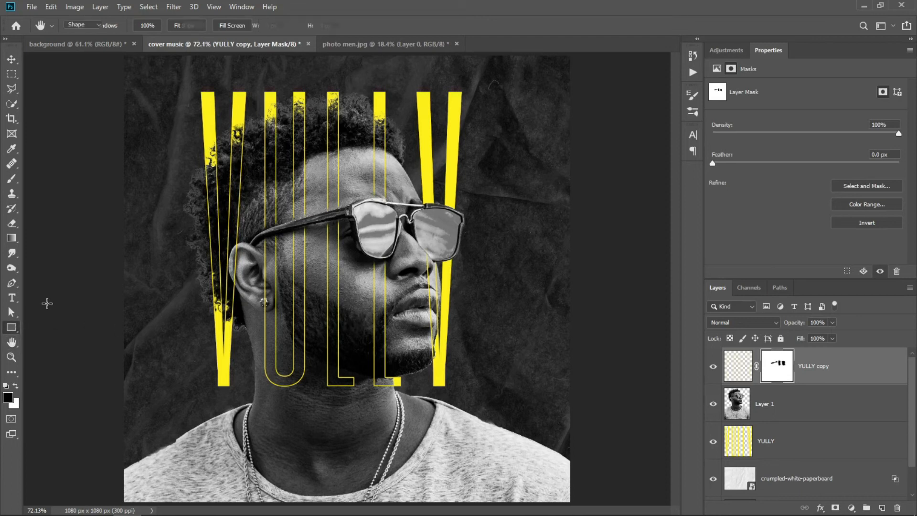
mouse_move(75, 205)
left_mouse_down()
mouse_move(95, 239)
mouse_move(162, 277)
mouse_move(175, 273)
mouse_move(176, 285)
left_mouse_up()
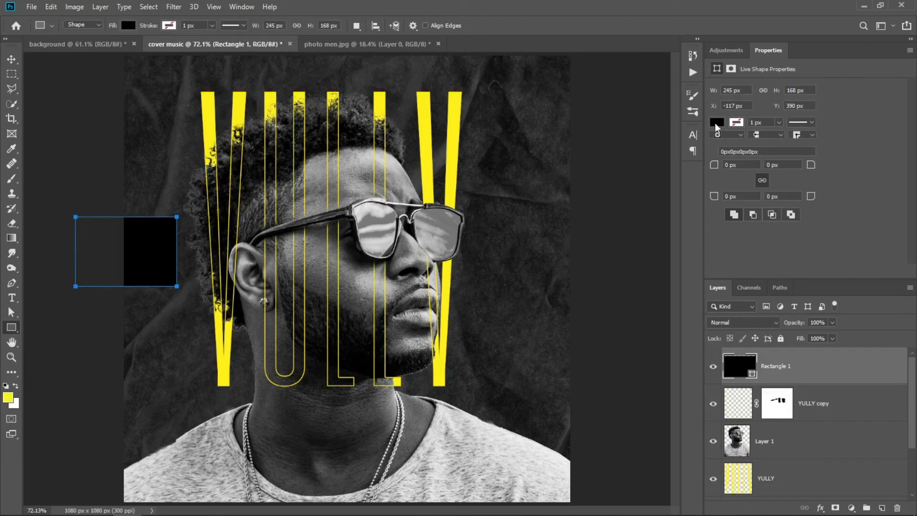
left_click(716, 122)
left_click(826, 144)
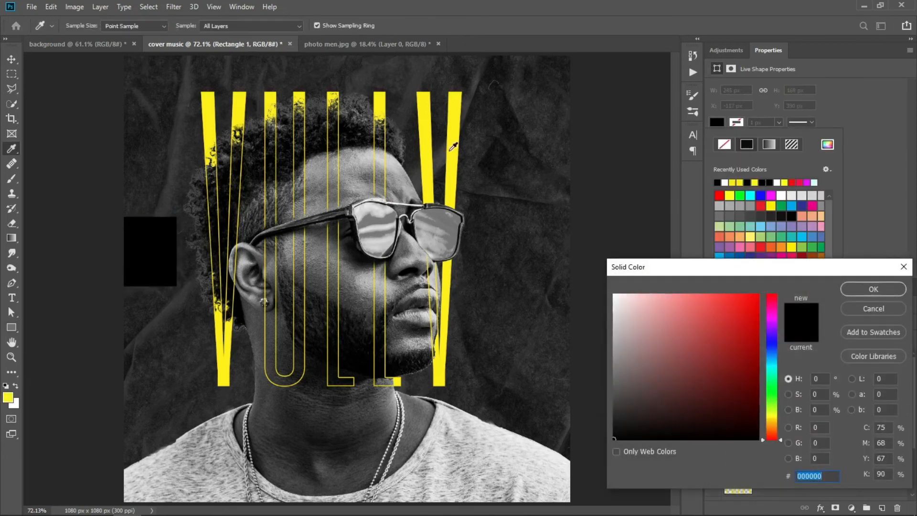
left_click(454, 143)
left_click(849, 289)
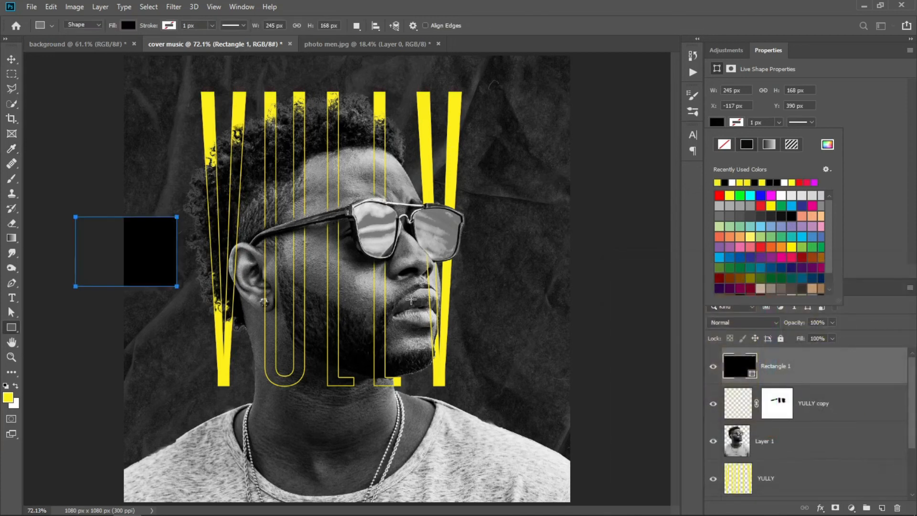
Duplicate the yellow rectangle straight across to the canvas's right edge, at X 920 px.
key("v")
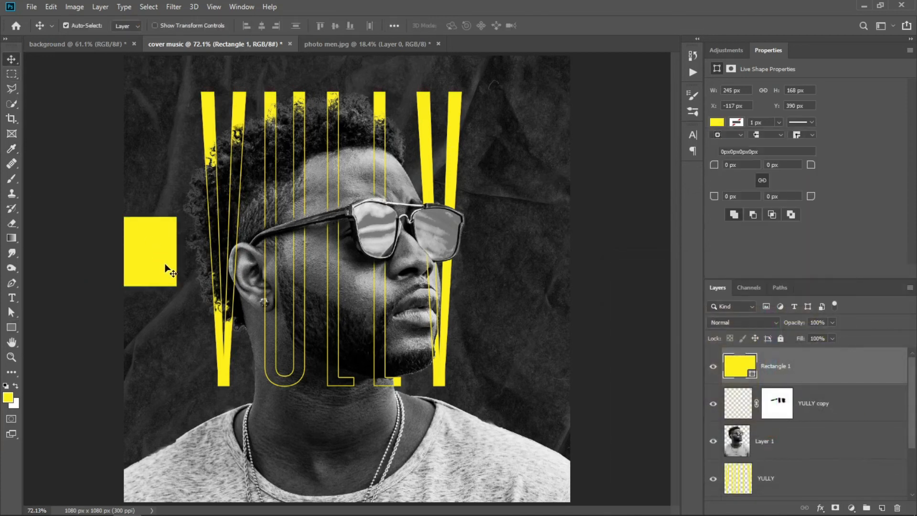
left_click_drag(164, 265, 163, 265)
left_click_drag(171, 263, 618, 266)
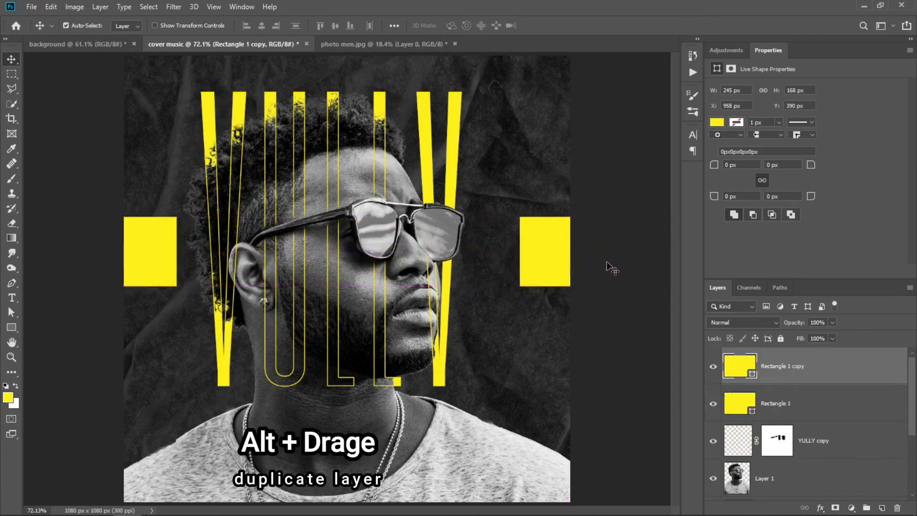
left_click_drag(550, 264, 531, 262)
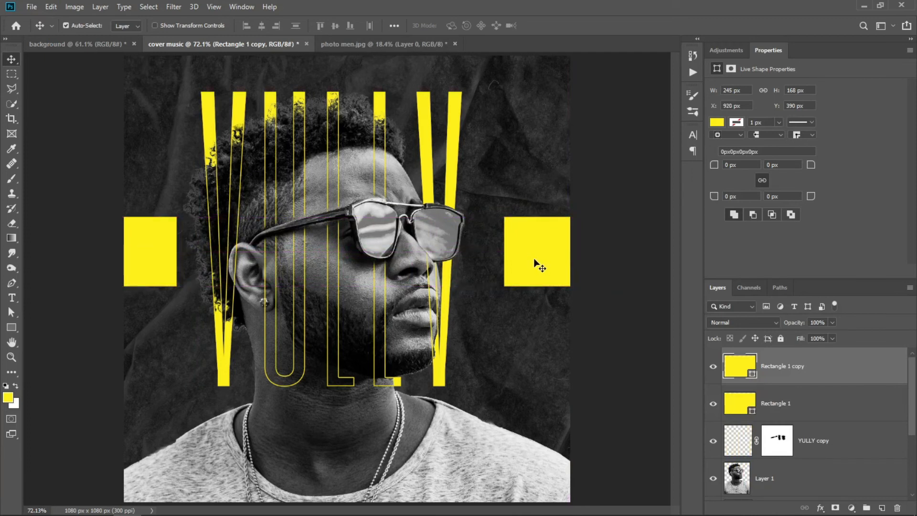
Add a layer mask to the right yellow rectangle and mask out a polygonal sliver so its inner edge slants.
left_click(836, 507)
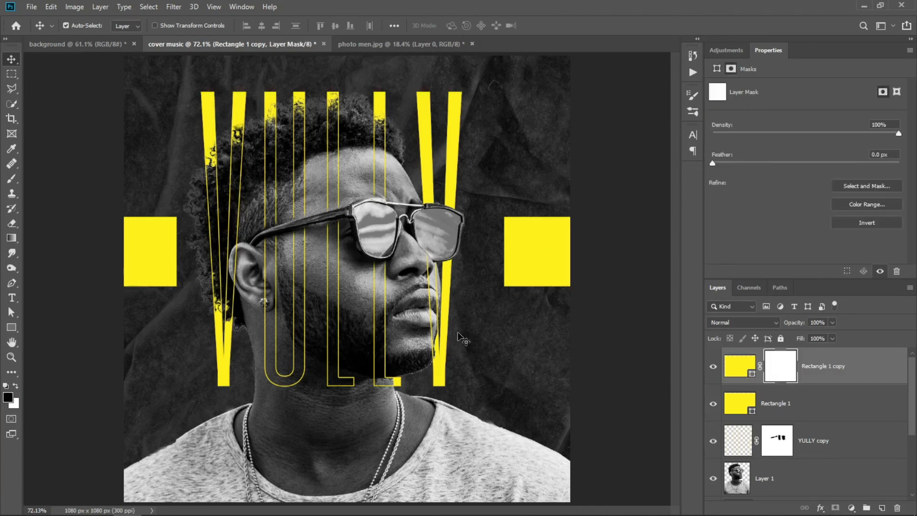
left_click(11, 89)
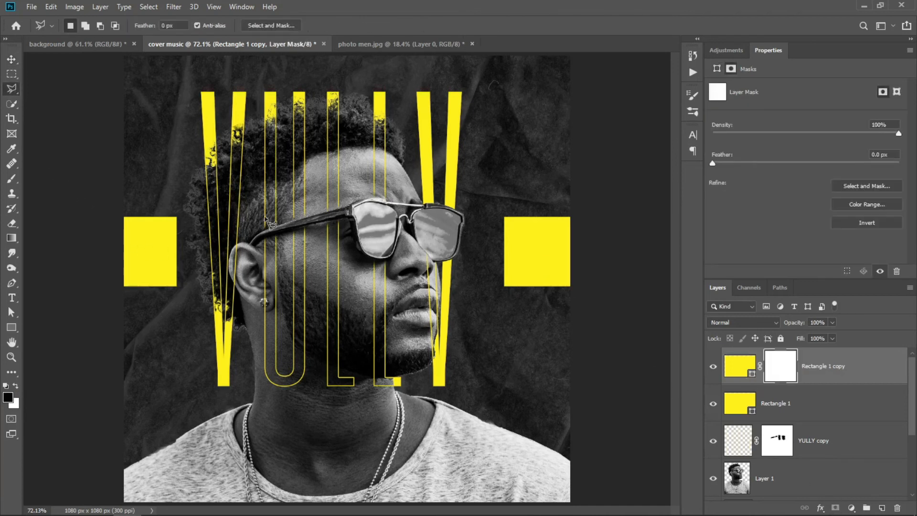
left_click(506, 287)
left_click(517, 202)
left_click(502, 200)
left_click(491, 222)
double_click(499, 312)
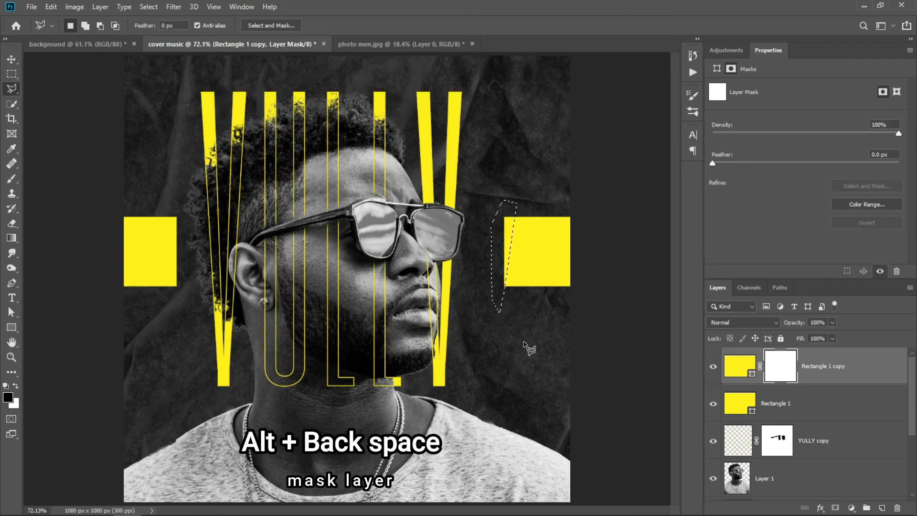
key("alt+BackSpace")
key("ctrl+d")
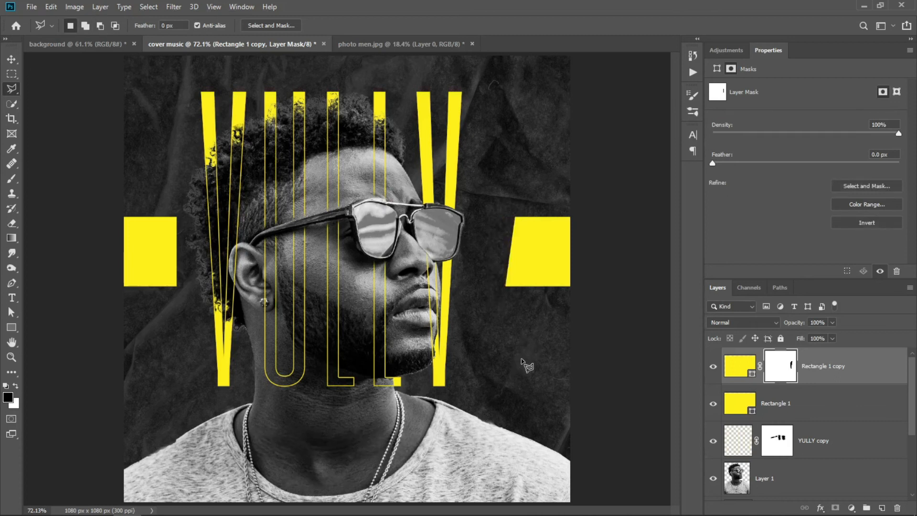
Mask the left yellow rectangle the same way, cutting its inner edge to a mirrored slant.
left_click(827, 409)
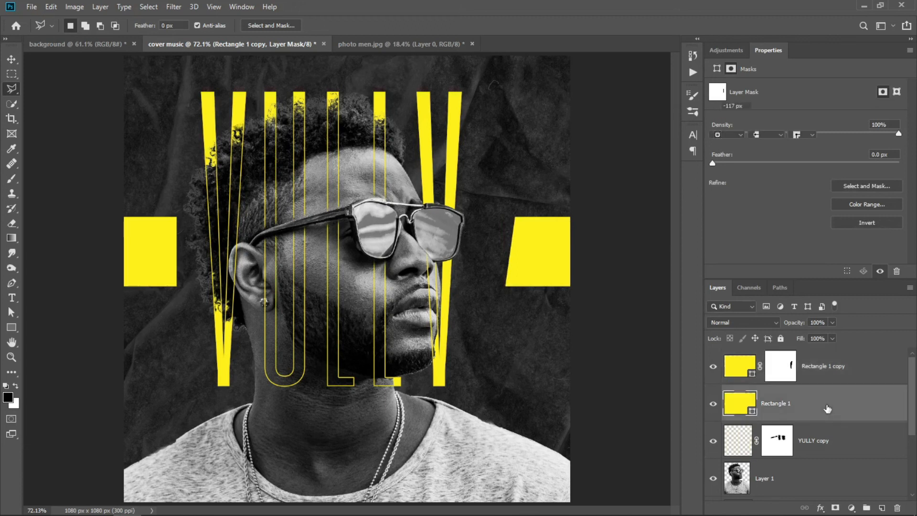
left_click(837, 508)
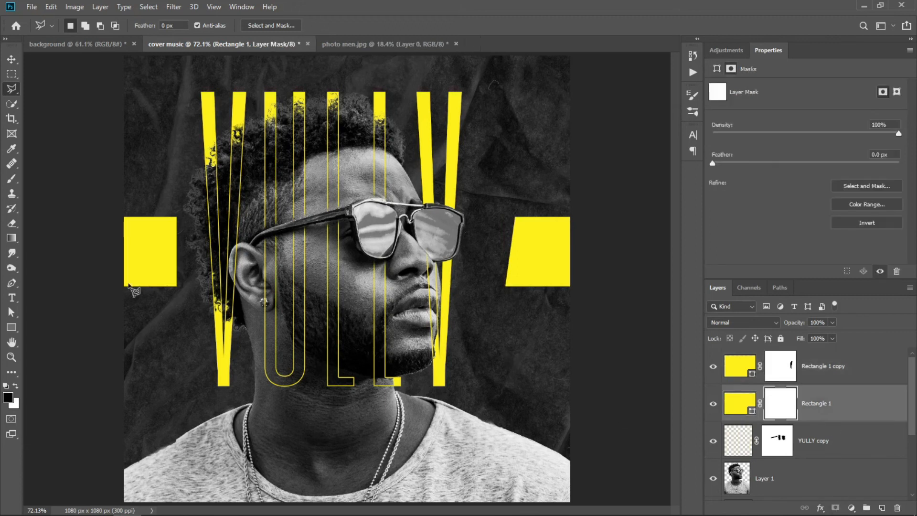
left_click(177, 290)
left_click(161, 200)
left_click(188, 229)
double_click(183, 302)
key("alt+BackSpace")
key("ctrl+d")
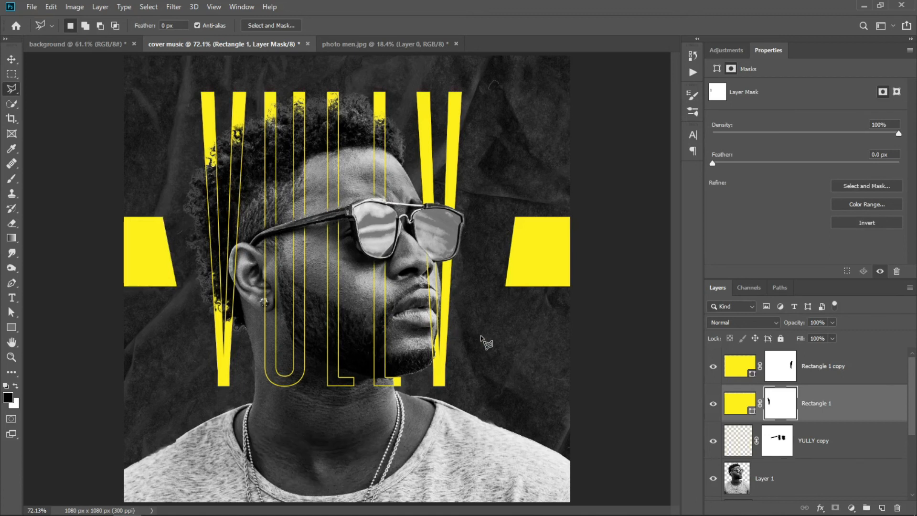
Add the text "Hapix" on a new top layer over the portrait's neck and set its size to 10 pt.
left_click(855, 366)
left_click(881, 508)
left_click(12, 297)
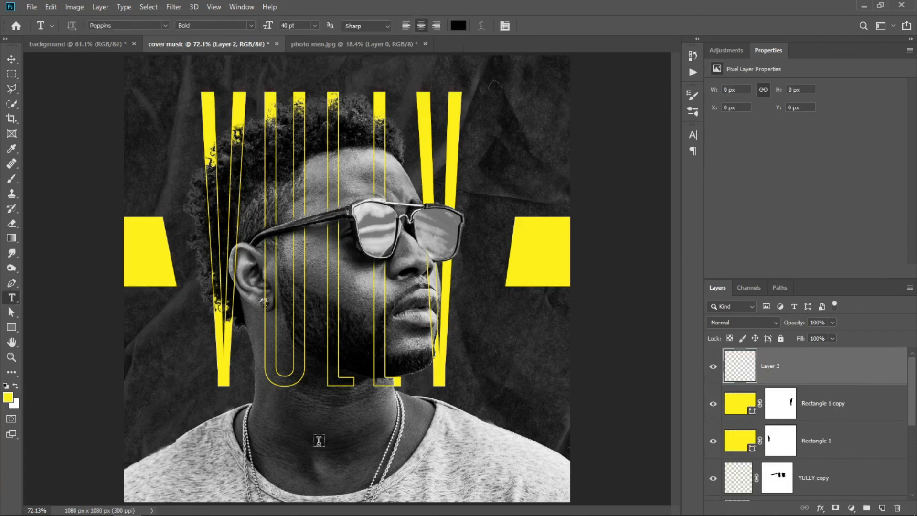
left_click(317, 439)
type("Hapix")
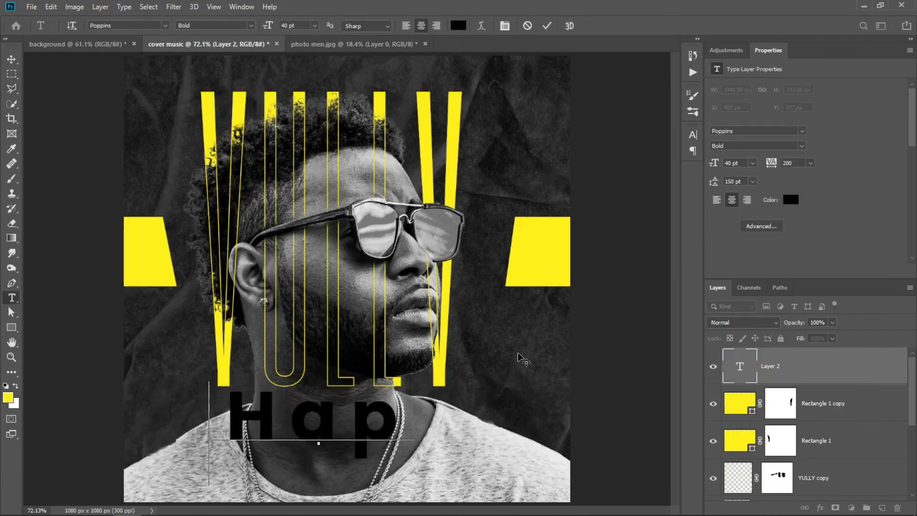
key("ctrl+Return")
left_click(753, 163)
left_click(748, 214)
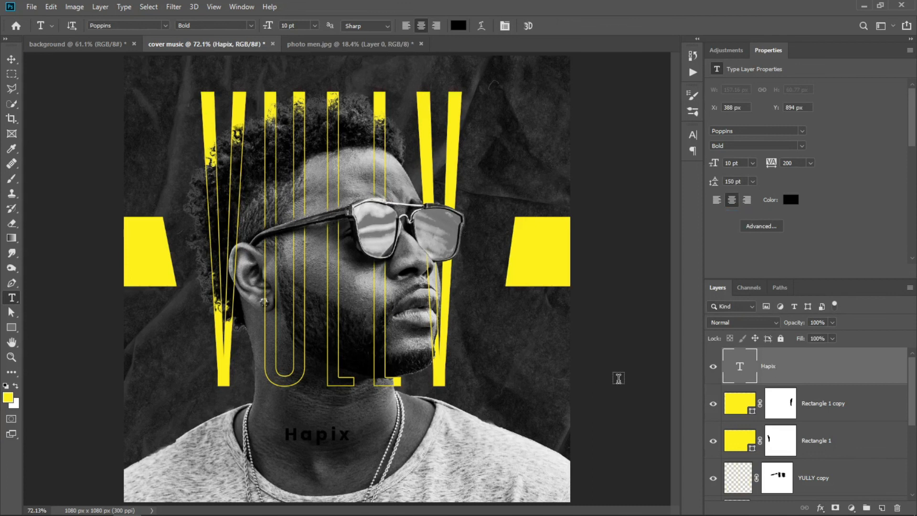
Set the Hapix text to Regular weight and colour it with the yellow sampled from the right block.
left_click(801, 146)
left_click(730, 184)
left_click(790, 200)
left_click(557, 247)
key("Return")
Reposition the Hapix text on the neck, between the necklace chains.
scroll(327, 459, "up", 9)
key("v")
left_click_drag(350, 398, 386, 434)
Add the text "Cover" above Hapix and colour it white.
left_click(11, 298)
left_click(293, 356)
type("Cover")
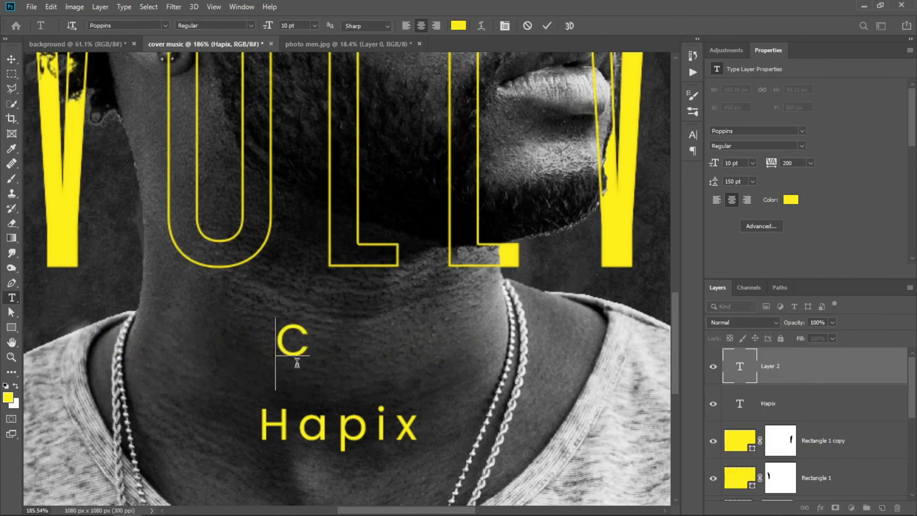
left_click(547, 26)
left_click(791, 200)
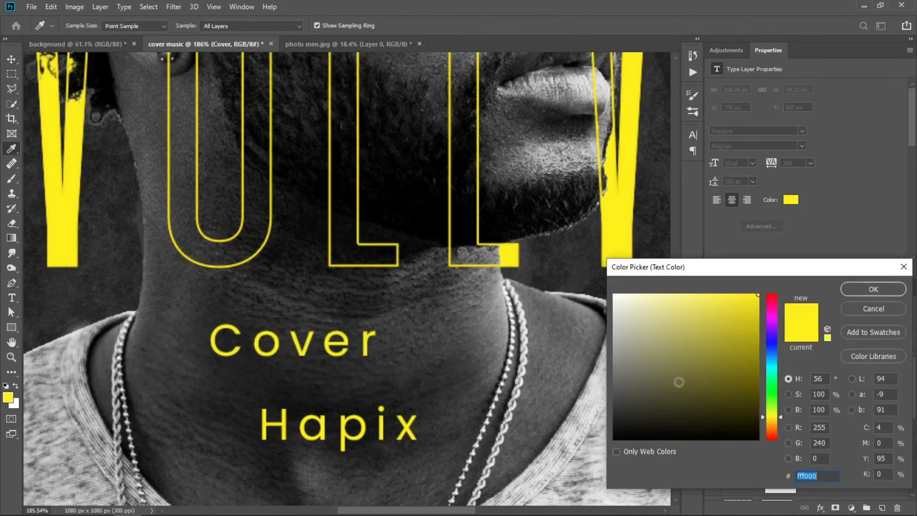
left_click(614, 294)
left_click(855, 290)
Place the Cover text directly above Hapix and set its weight to Light.
left_click(12, 58)
left_click_drag(313, 341, 356, 372)
left_click(755, 145)
left_click(738, 201)
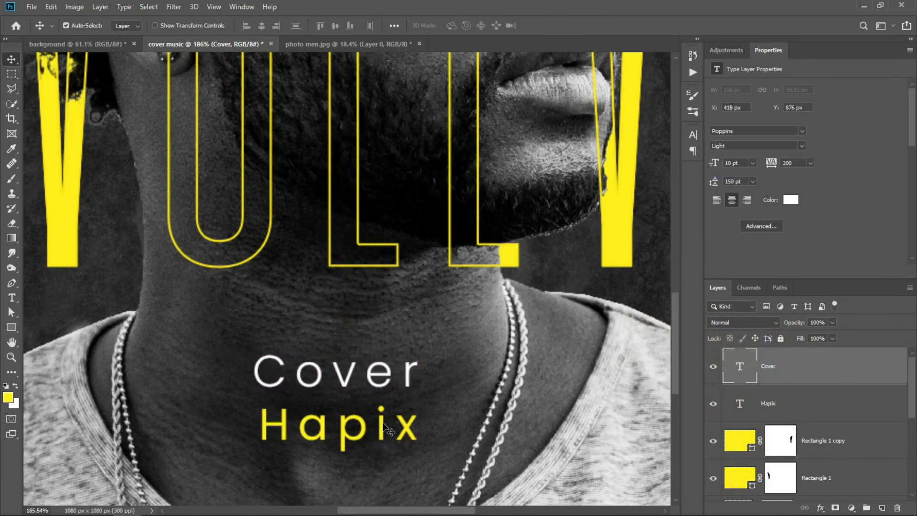
Move the Hapix text slightly lower and set its letter tracking to 500.
left_click_drag(390, 429, 389, 440)
left_click(771, 162)
key("BackSpace")
type("500")
key("Return")
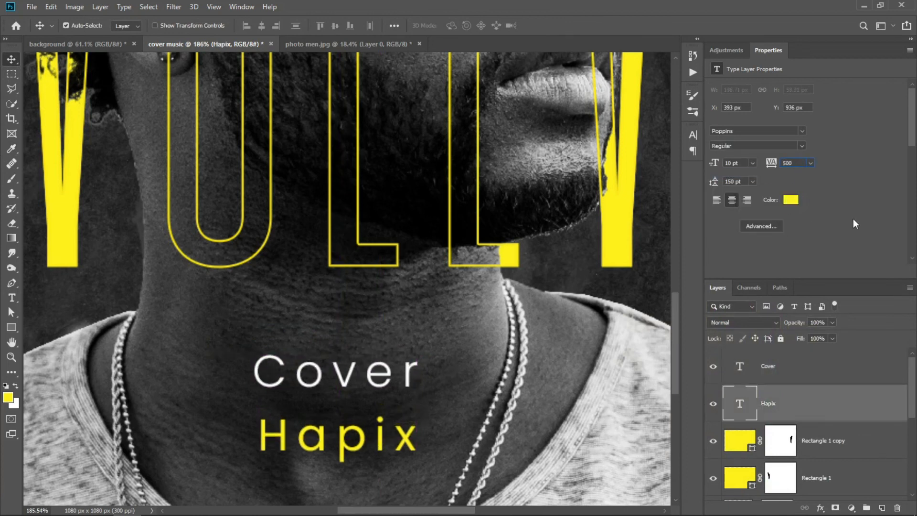
Shift the Cover text slightly left to centre it over Hapix, and set its size to 8 pt.
left_click_drag(356, 375, 351, 375)
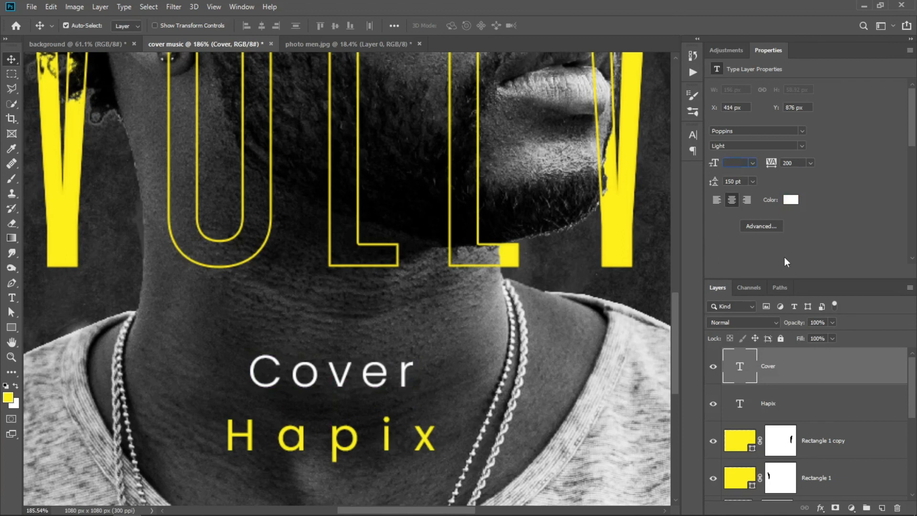
type("8")
key("Return")
double_click(12, 342)
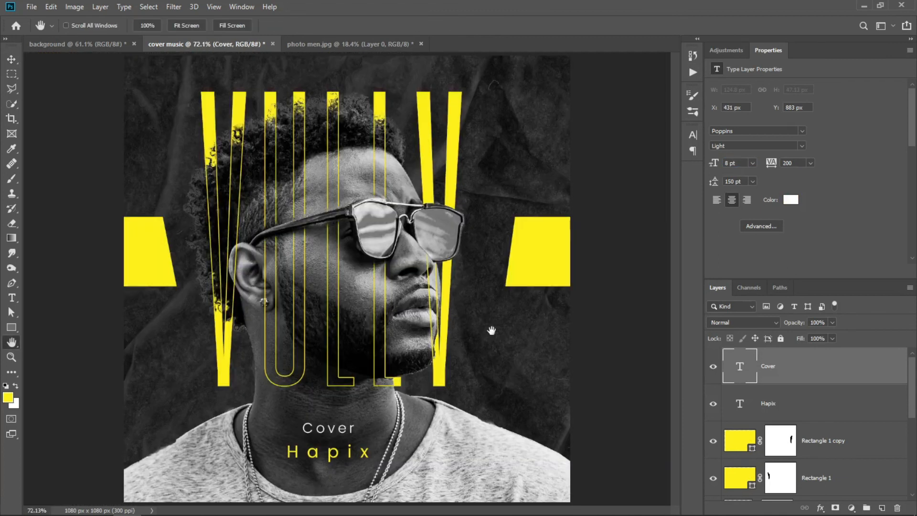